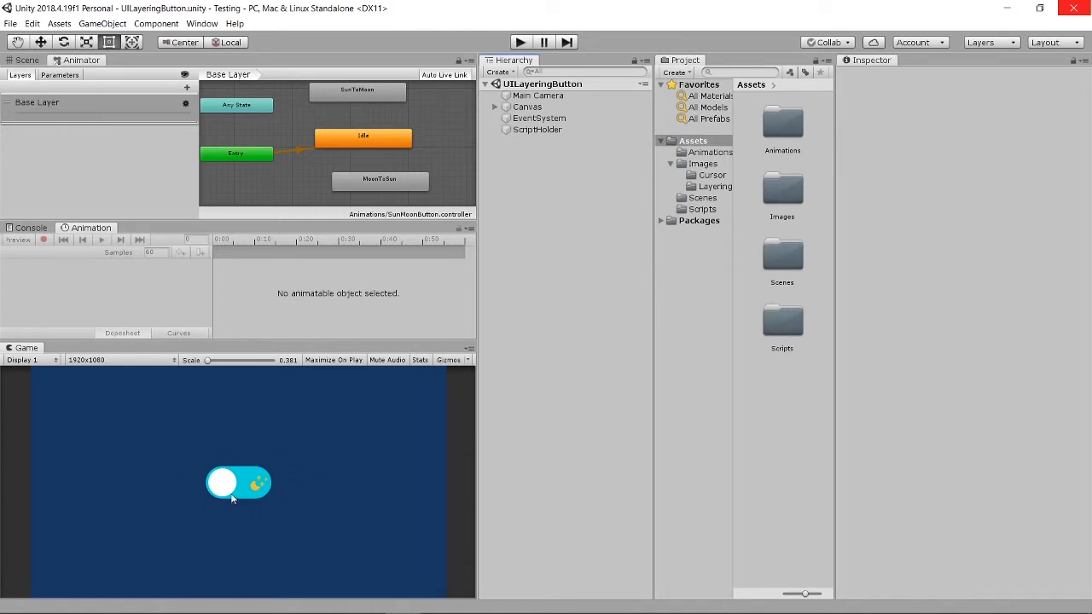
- Create a folder named Audios inside the project's Assets folder
{"action": "left_click", "coordinate": [714, 141]}
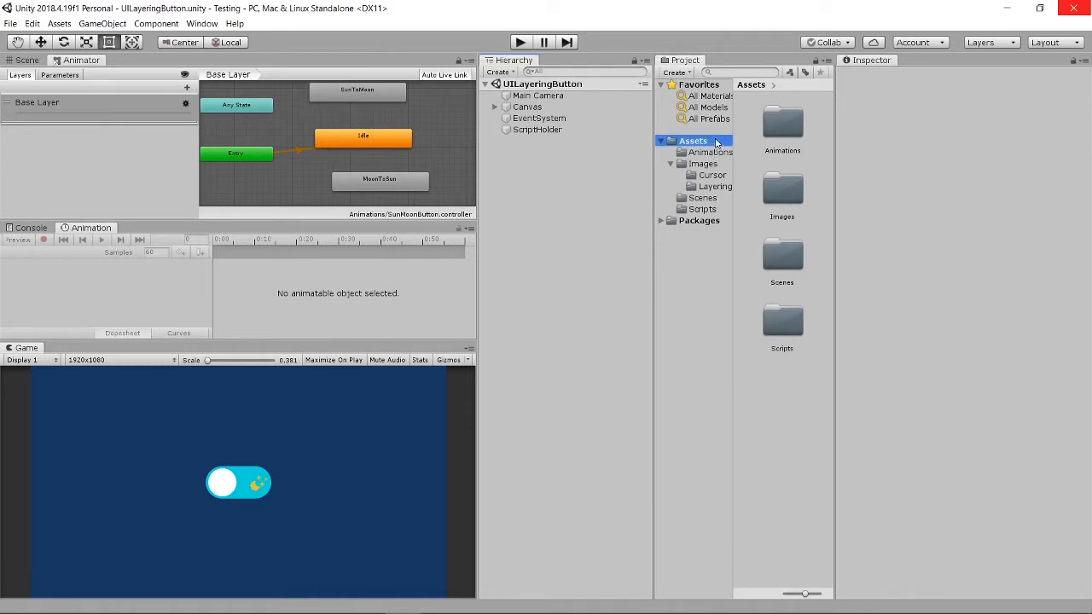
{"action": "right_click", "coordinate": [826, 212]}
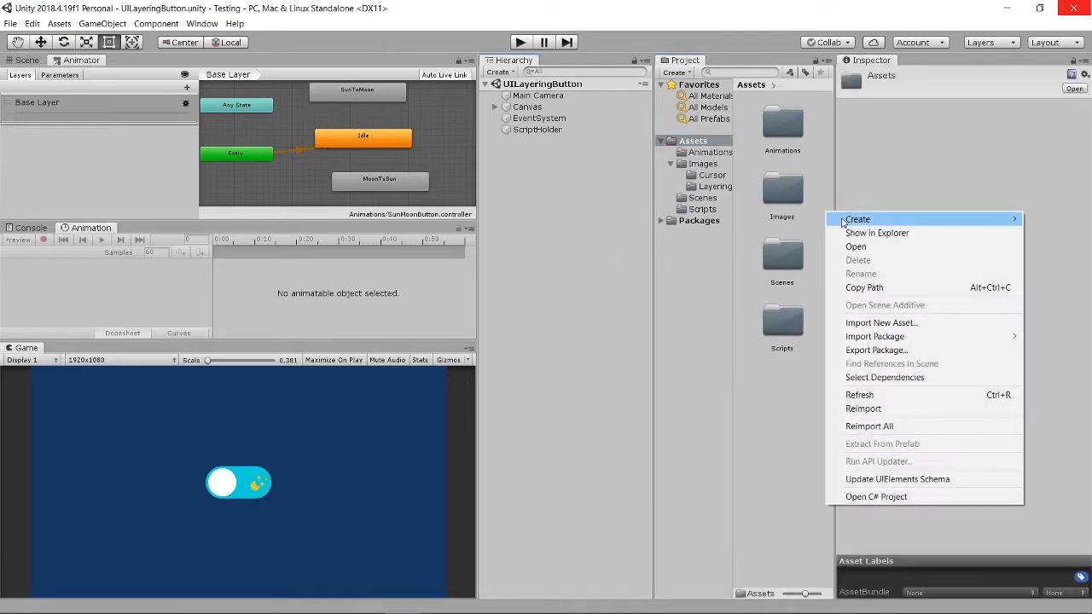
{"action": "mouse_move", "coordinate": [849, 222]}
{"action": "left_click", "coordinate": [770, 155]}
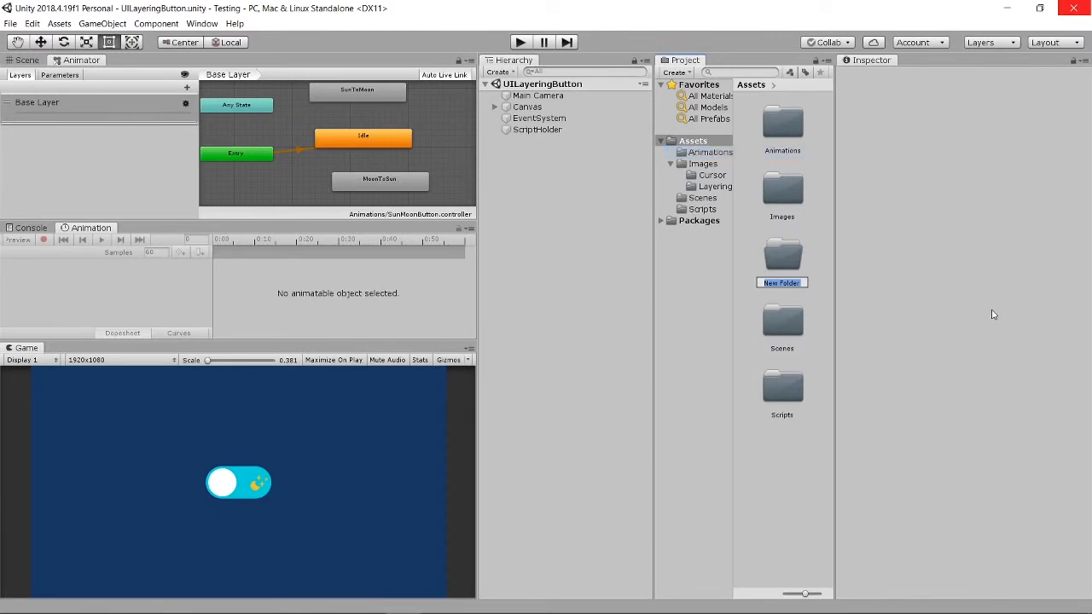
{"action": "type", "text": "Audios"}
{"action": "key", "text": "Return"}
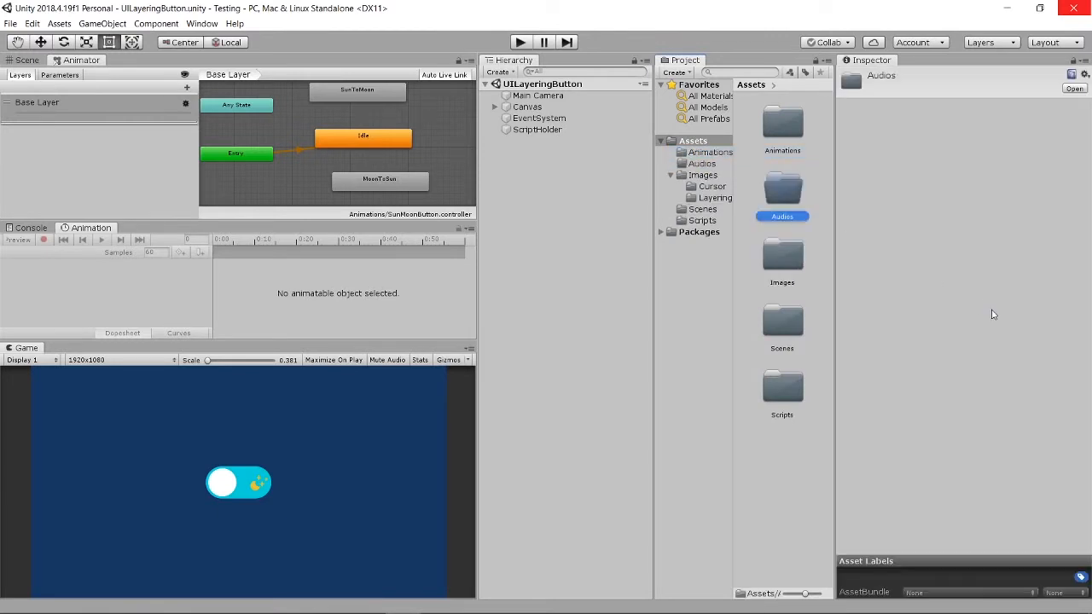
- Import ButtonSound.wav from the desktop's Layering in UI folder into the Audios folder
{"action": "double_click", "coordinate": [768, 197]}
{"action": "mouse_move", "coordinate": [191, 601]}
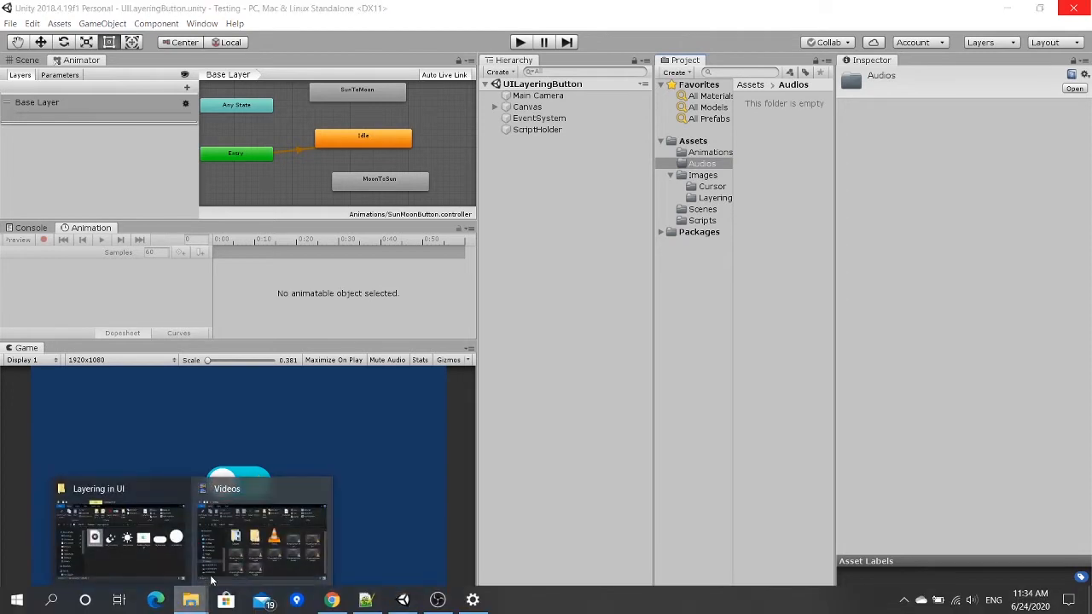
{"action": "left_click", "coordinate": [114, 546]}
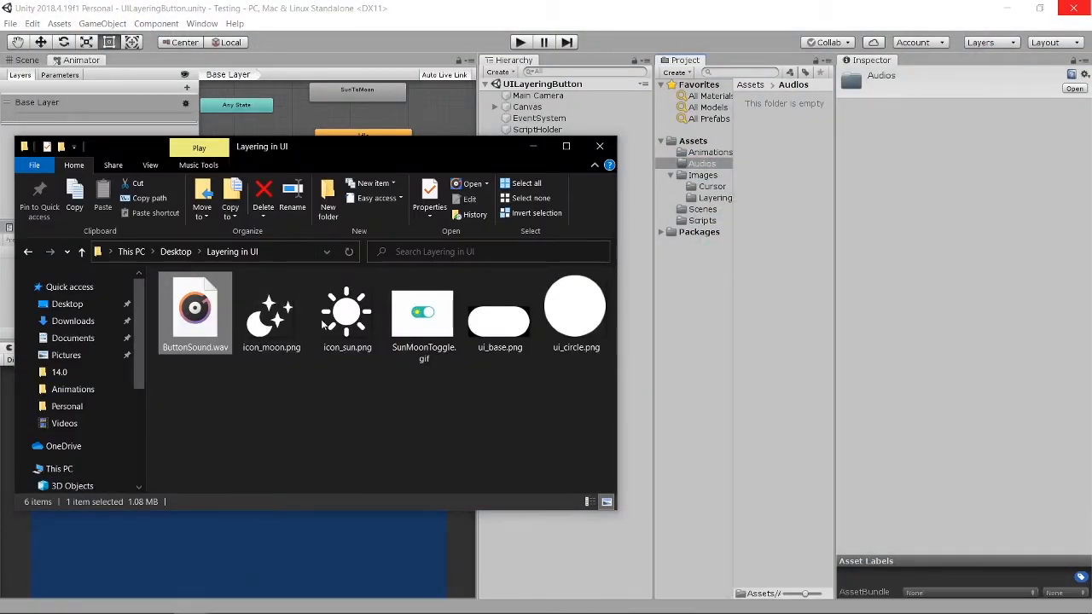
{"action": "left_click_drag", "start_coordinate": [341, 159], "coordinate": [704, 218]}
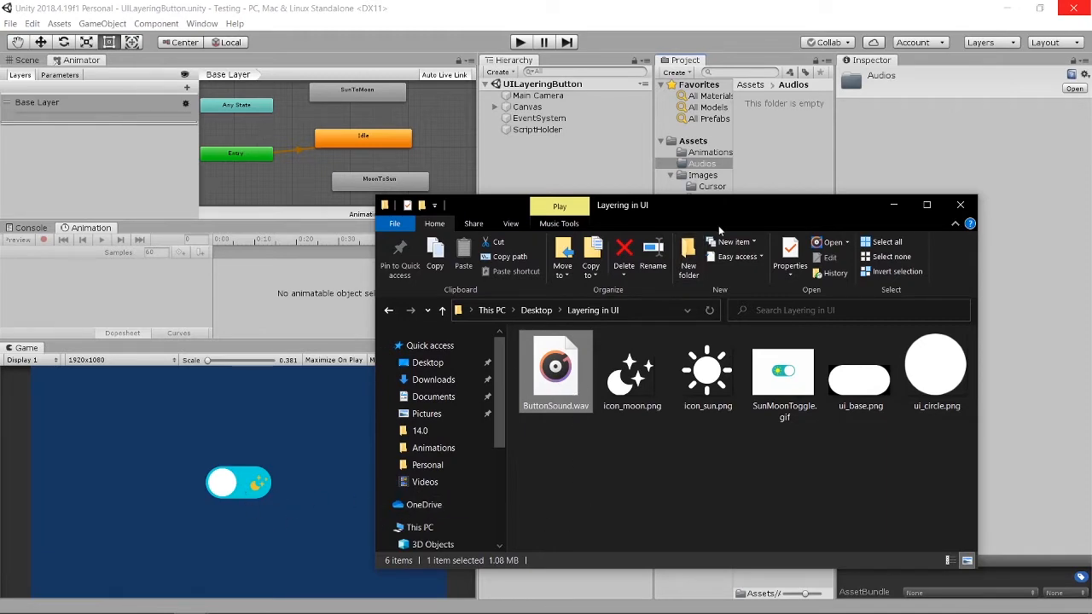
{"action": "left_click_drag", "start_coordinate": [718, 206], "coordinate": [384, 185]}
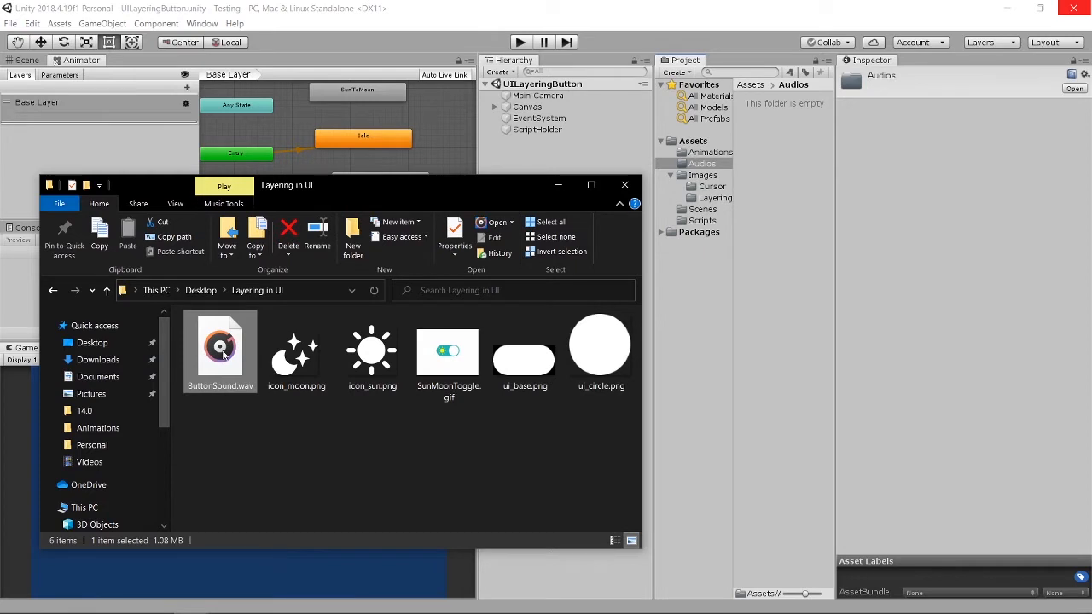
{"action": "left_click_drag", "start_coordinate": [223, 355], "coordinate": [800, 334]}
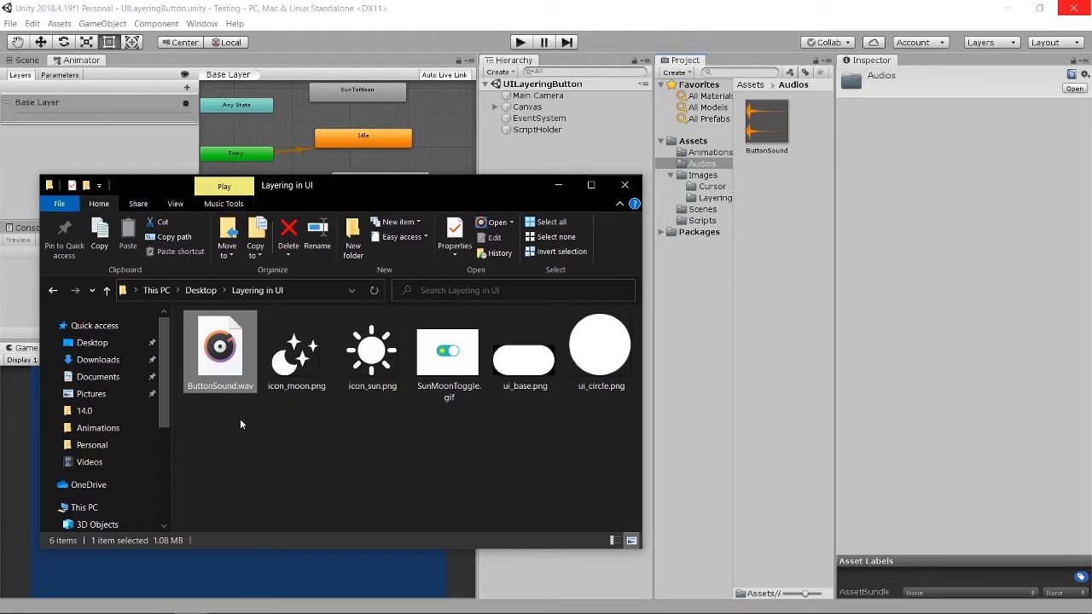
{"action": "left_click", "coordinate": [559, 189]}
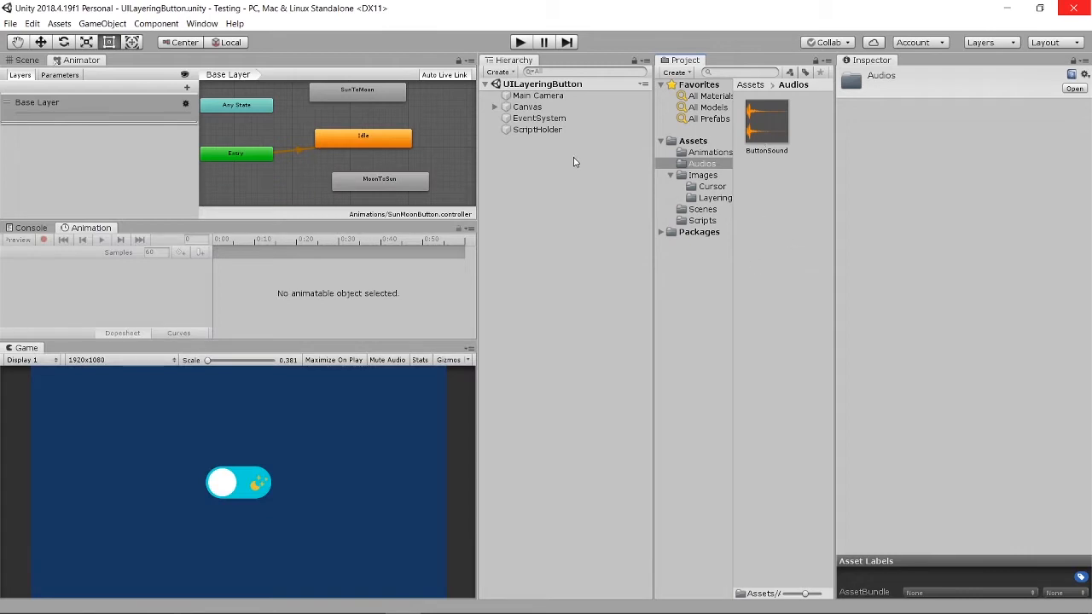
- Expand the Canvas, bring its SunMoonButton up in the Scene view, and check the ScriptHolder object
{"action": "left_click", "coordinate": [512, 108]}
{"action": "left_click", "coordinate": [493, 108]}
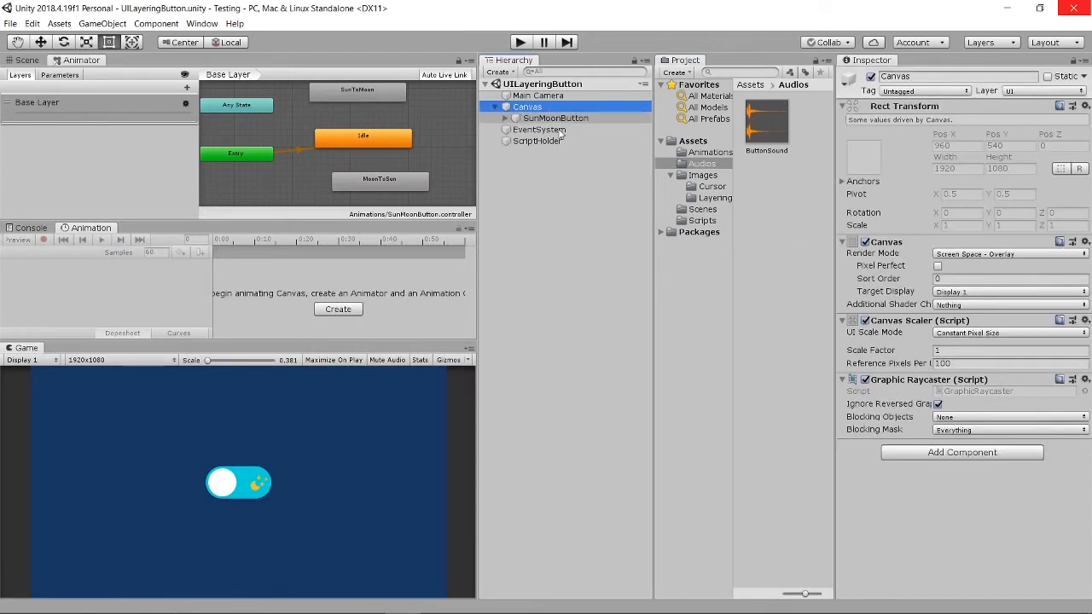
{"action": "left_click", "coordinate": [554, 117]}
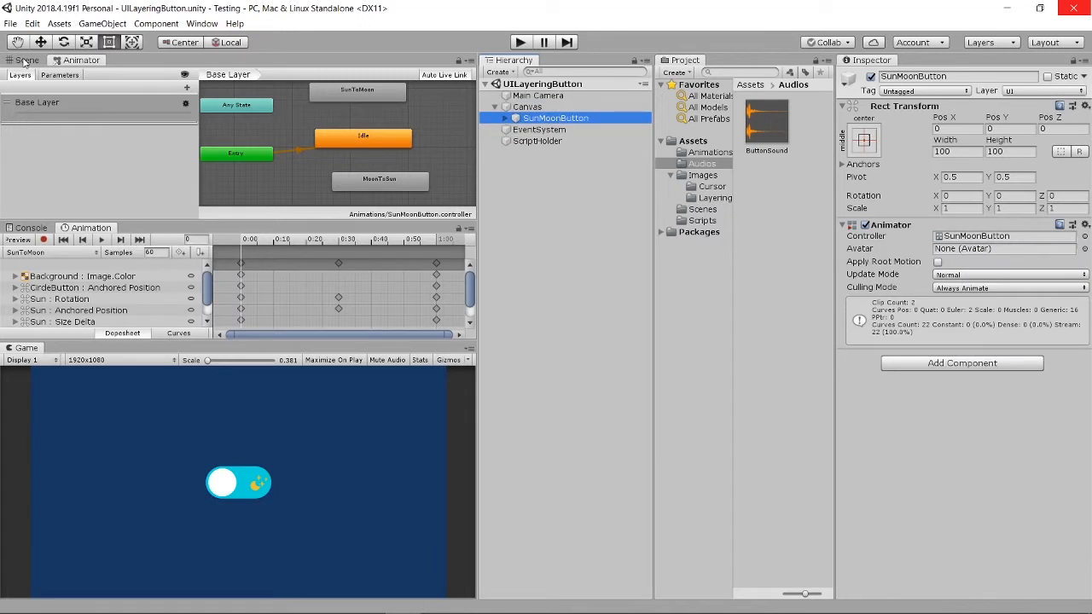
{"action": "left_click", "coordinate": [26, 60]}
{"action": "scroll", "coordinate": [320, 181], "scroll_direction": "down", "scroll_amount": 4}
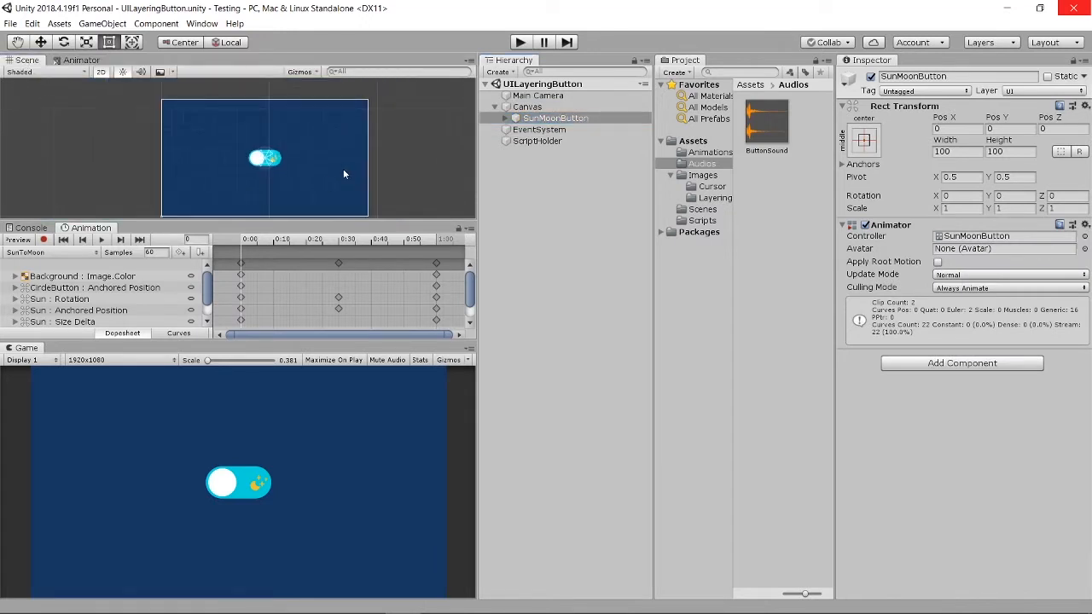
{"action": "left_click", "coordinate": [527, 142]}
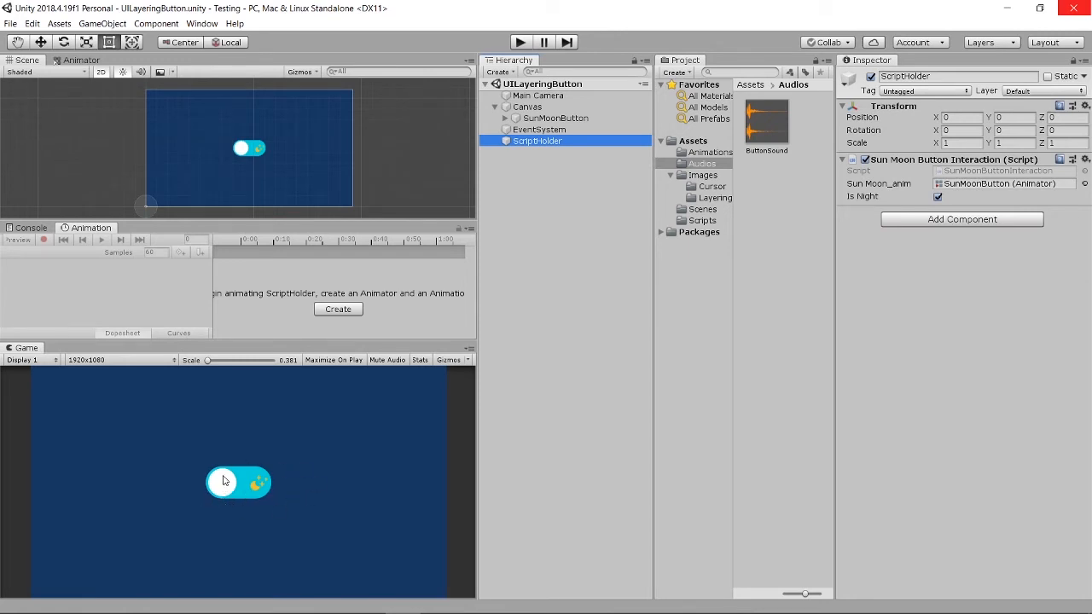
- Add an Audio Source component to the SunMoonButton object
{"action": "left_click", "coordinate": [564, 117]}
{"action": "scroll", "coordinate": [249, 159], "scroll_direction": "up", "scroll_amount": 7}
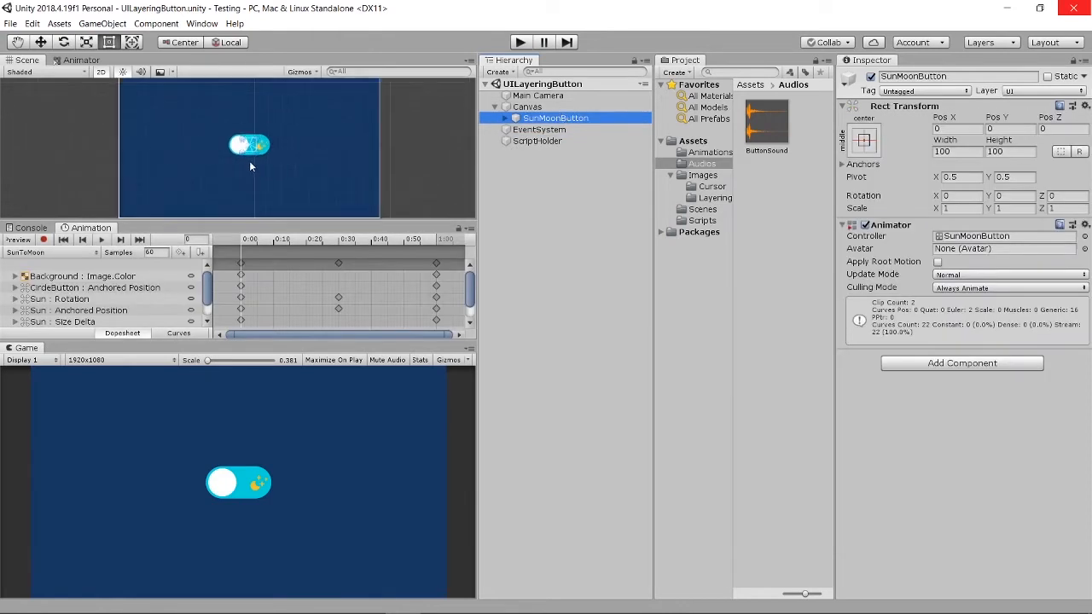
{"action": "middle_click_drag", "start_coordinate": [316, 143], "coordinate": [289, 154]}
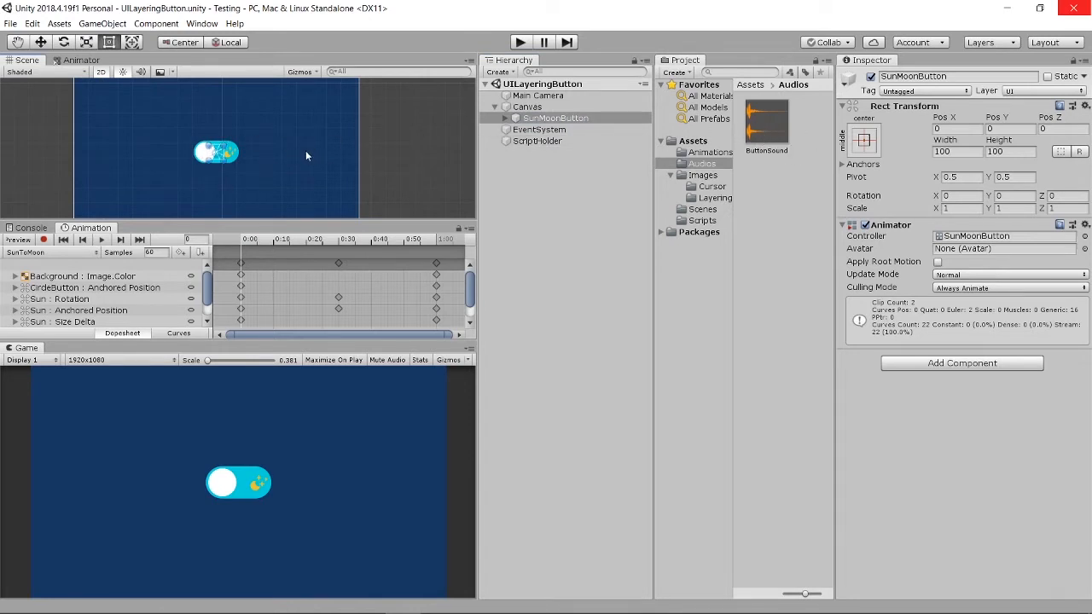
{"action": "left_click", "coordinate": [996, 364]}
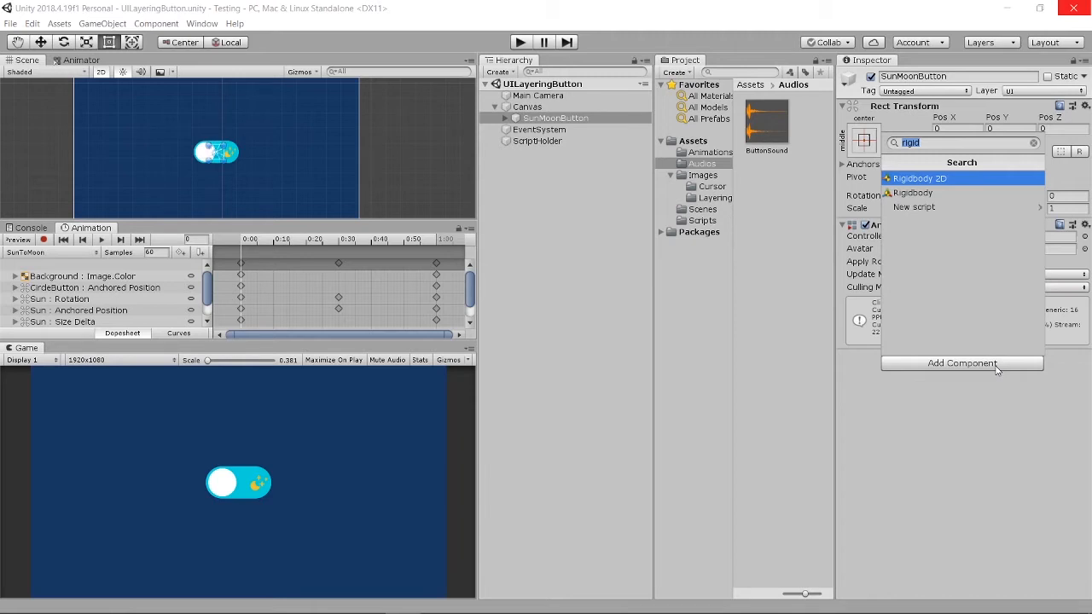
{"action": "key", "text": "BackSpace"}
{"action": "type", "text": "Audios"}
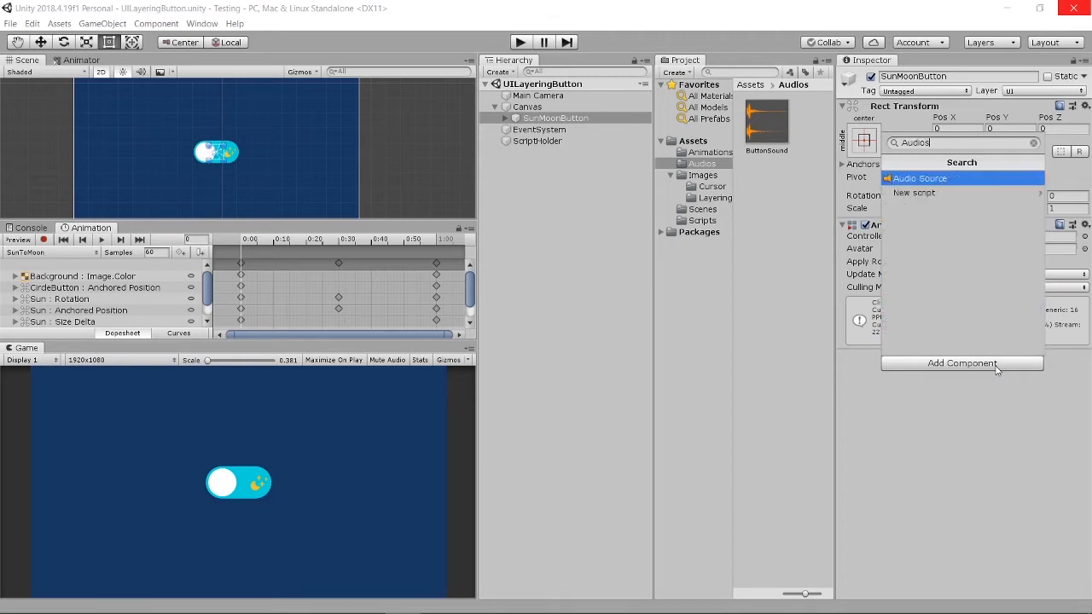
{"action": "key", "text": "Return"}
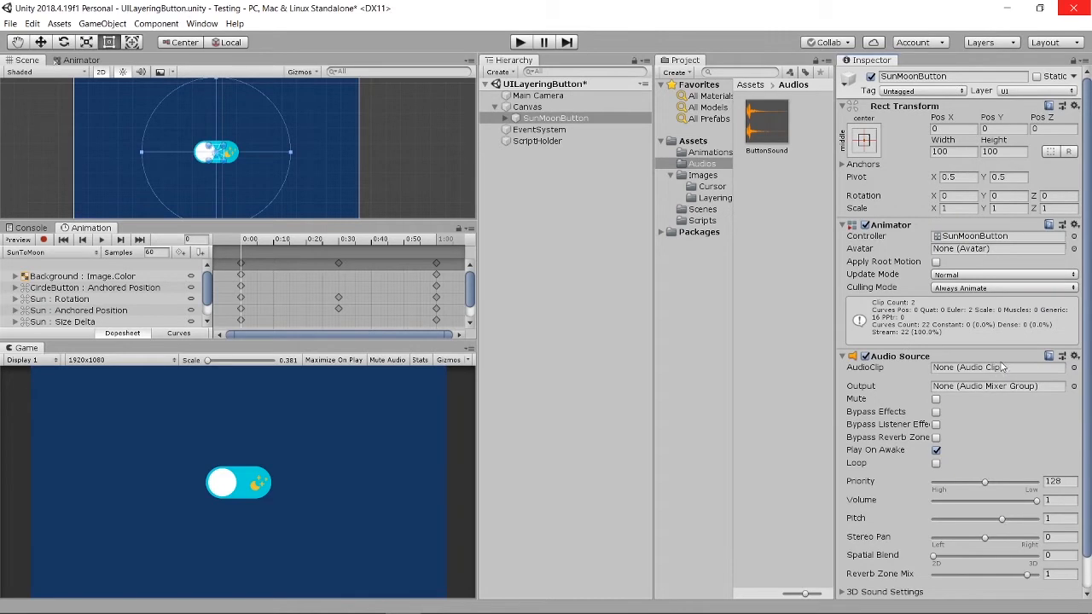
- Assign ButtonSound as the AudioClip of SunMoonButton's Audio Source and test-run the scene
{"action": "scroll", "coordinate": [999, 368], "scroll_direction": "down", "scroll_amount": 2}
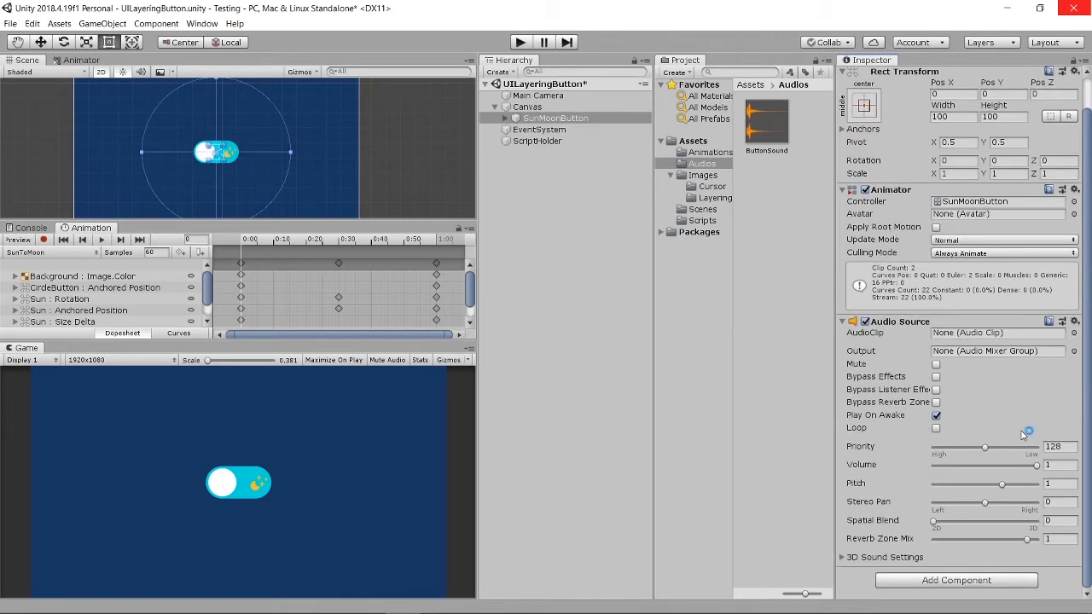
{"action": "key", "text": "super+plus"}
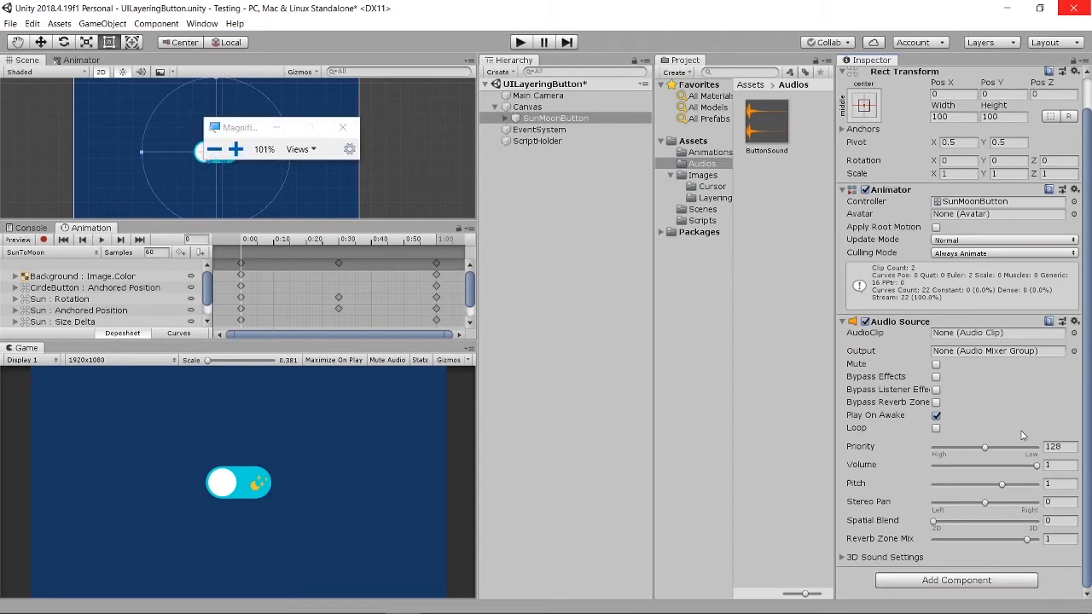
{"action": "key", "text": "super+plus"}
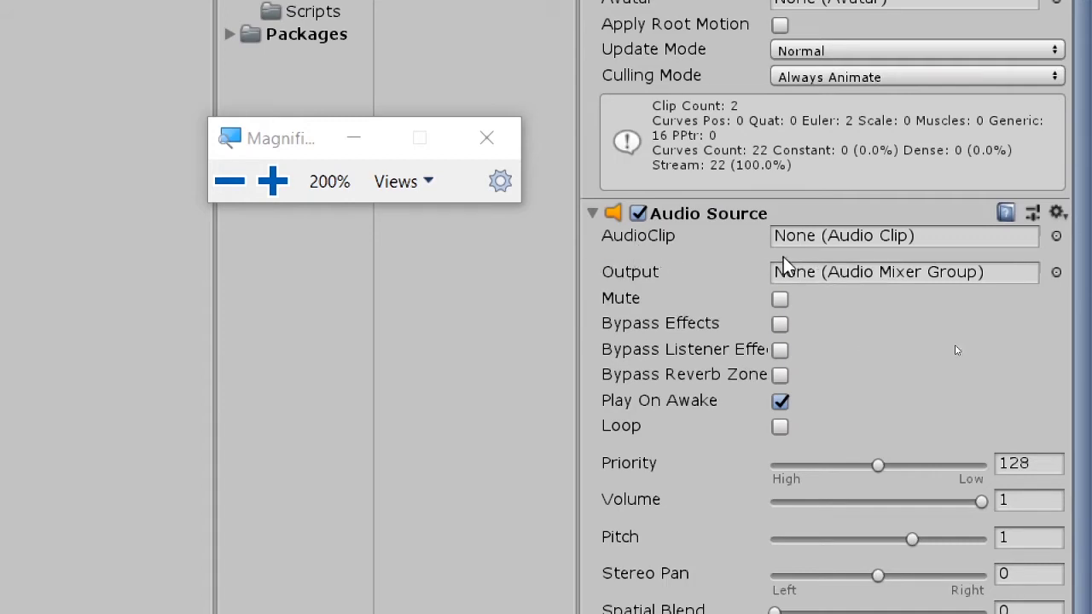
{"action": "key", "text": "super+minus"}
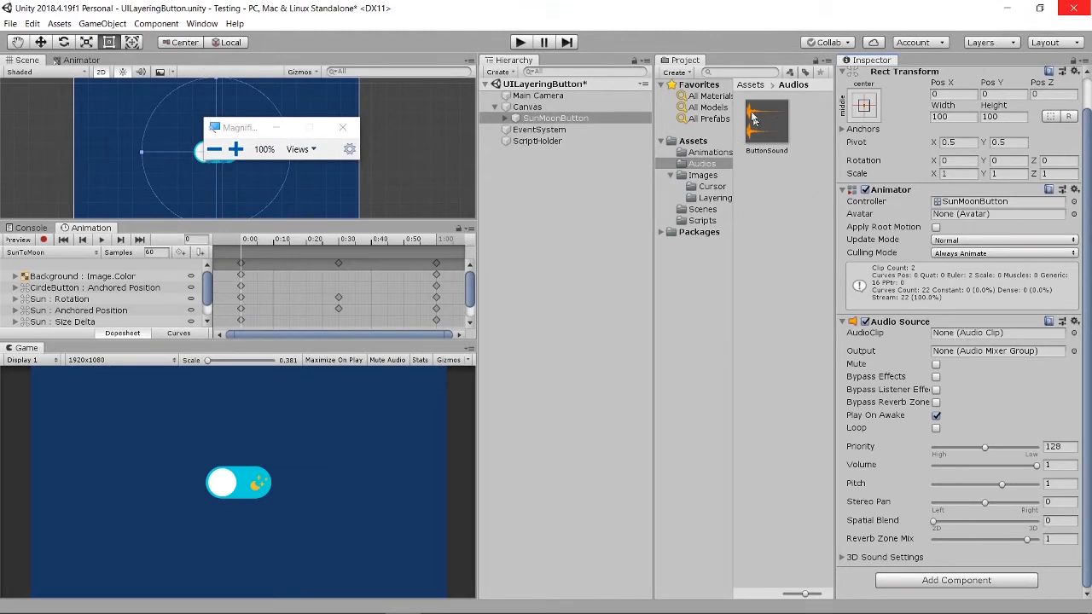
{"action": "left_click_drag", "start_coordinate": [770, 122], "coordinate": [983, 340]}
{"action": "left_click", "coordinate": [281, 130]}
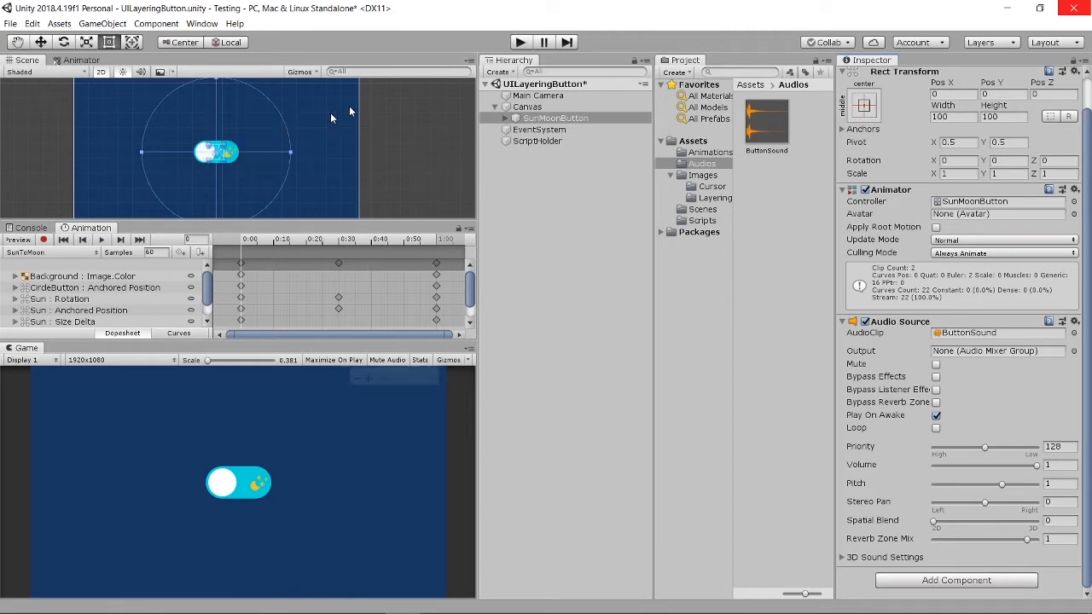
{"action": "left_click", "coordinate": [520, 42]}
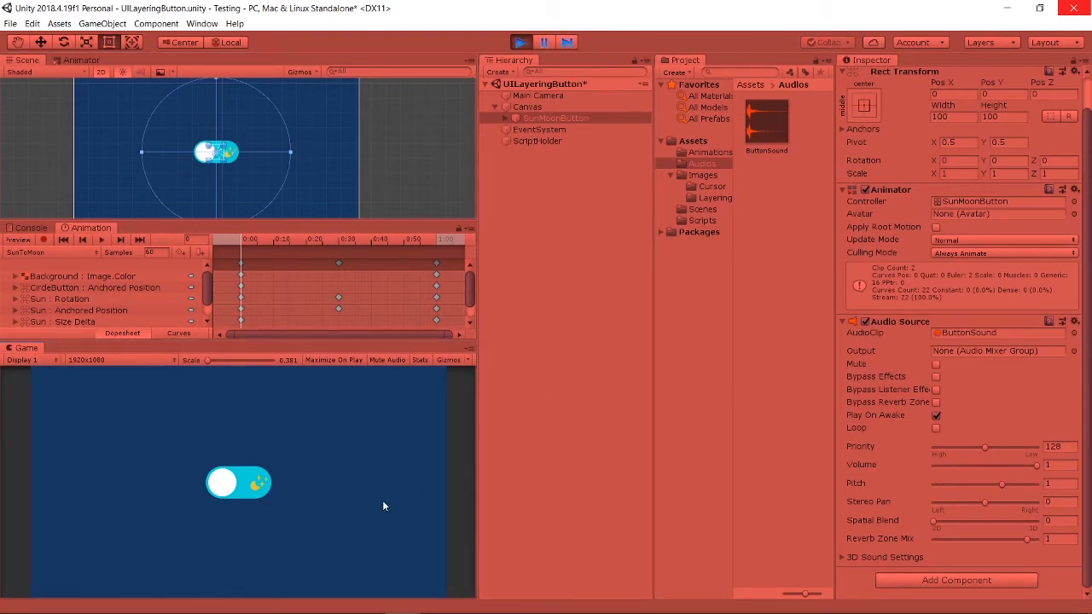
{"action": "key", "text": "ctrl+p"}
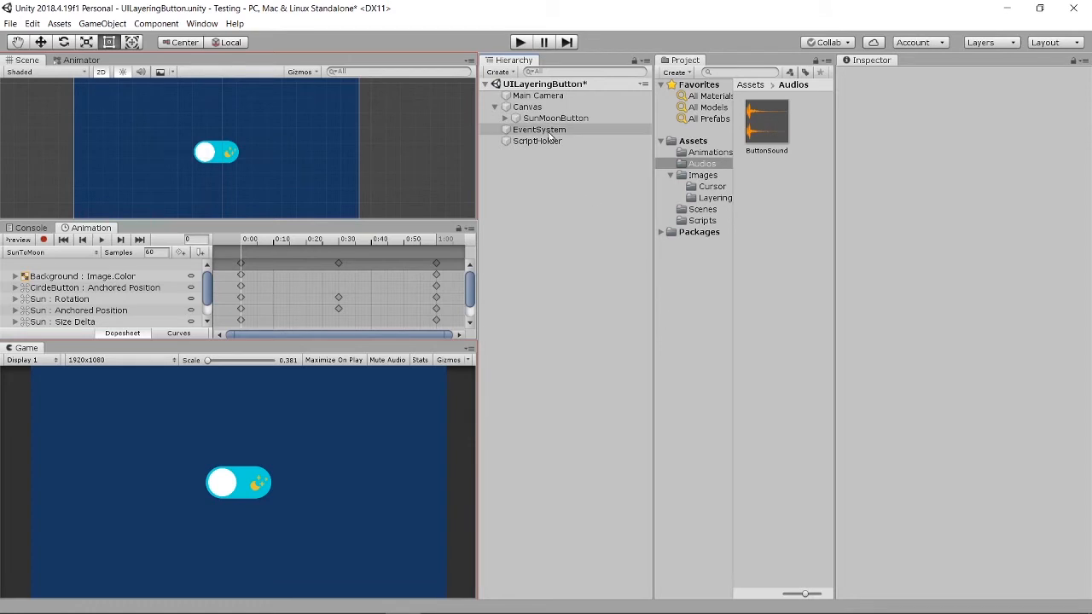
- Disable Play On Awake on SunMoonButton's Audio Source and test-run the scene again
{"action": "left_click_drag", "start_coordinate": [751, 132], "coordinate": [568, 118]}
{"action": "scroll", "coordinate": [986, 442], "scroll_direction": "down", "scroll_amount": 2}
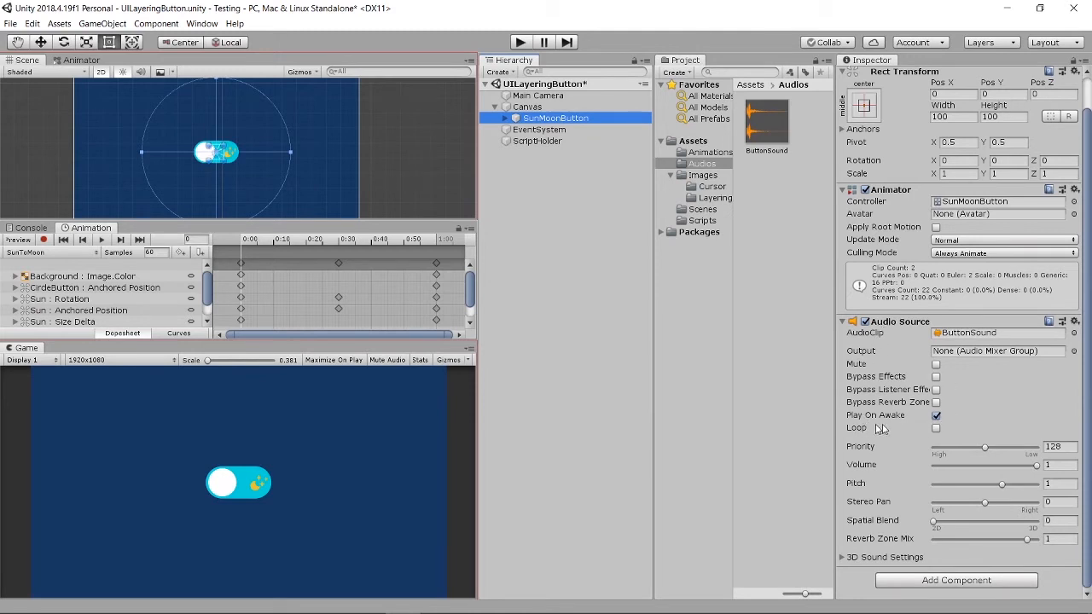
{"action": "left_click", "coordinate": [936, 416]}
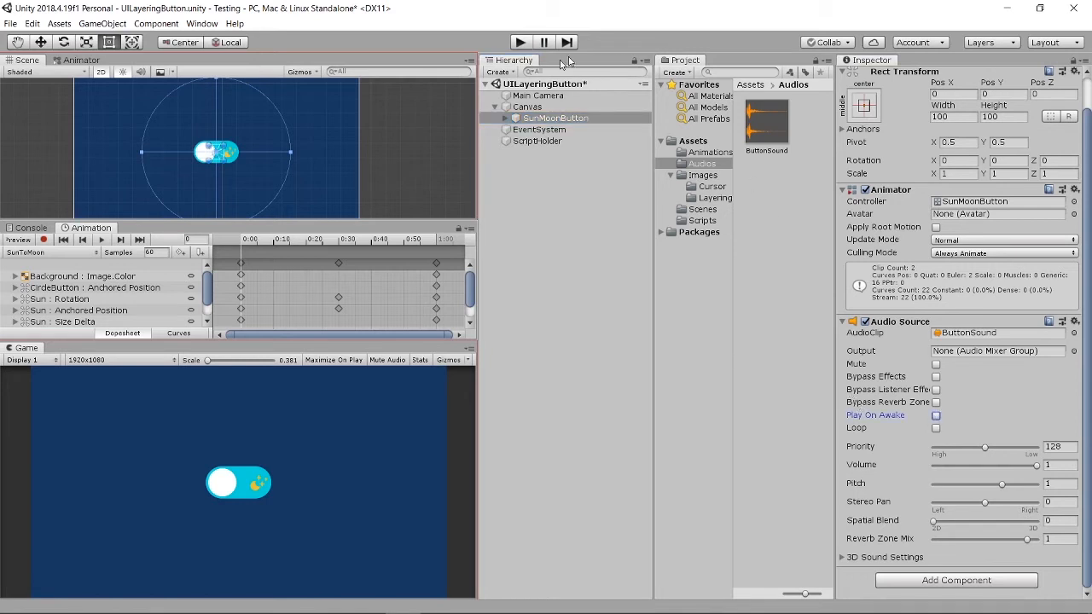
{"action": "left_click", "coordinate": [521, 43]}
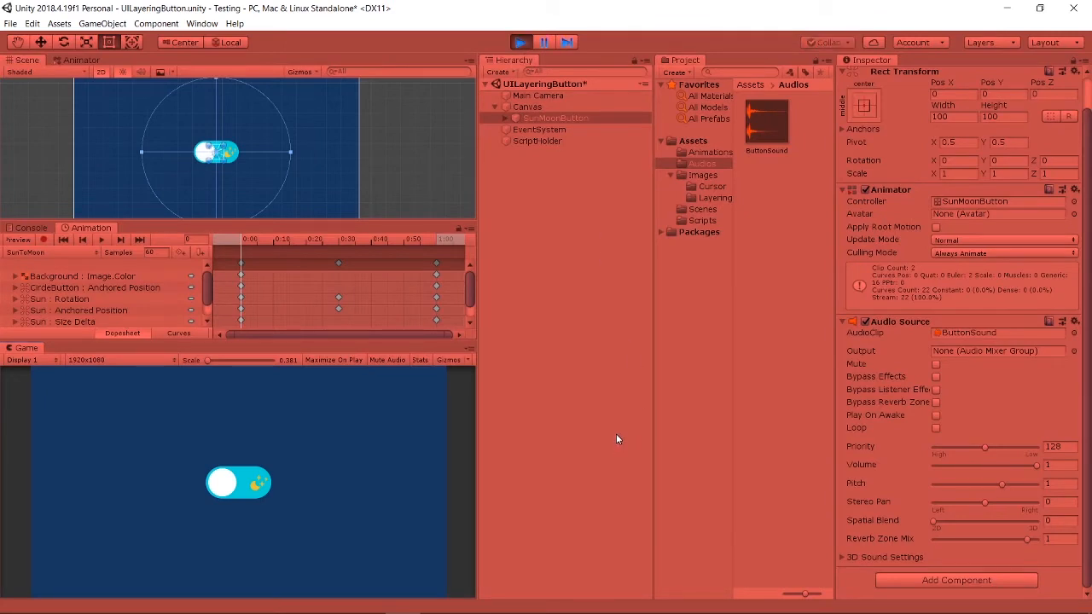
{"action": "left_click", "coordinate": [522, 43]}
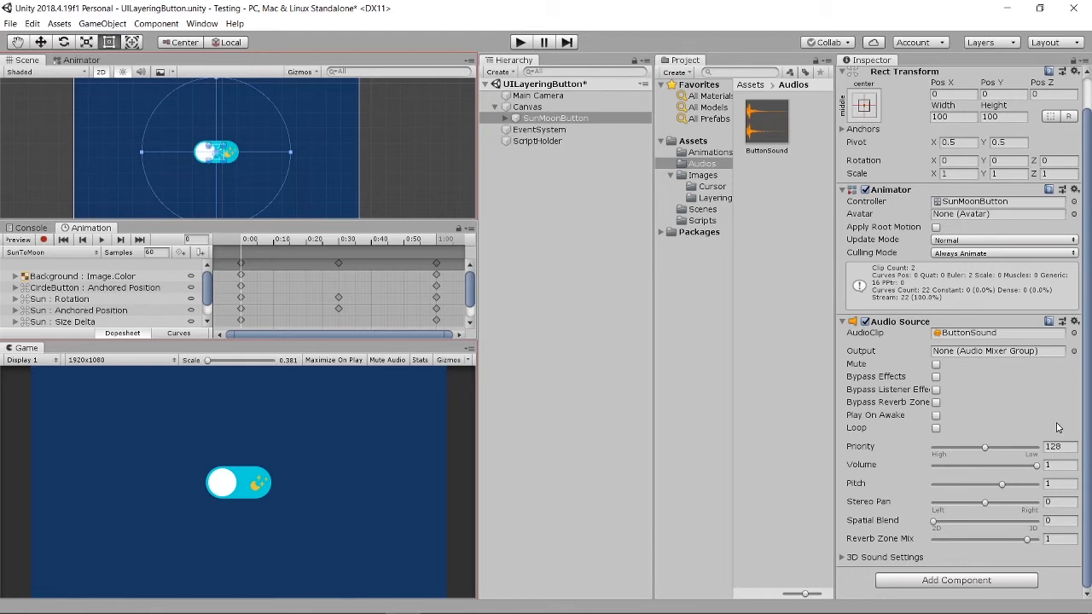
- Open ScriptHolder's SunMoonButtonInteraction script in Visual Studio Code, dismiss the SDK notification and review the code
{"action": "left_click", "coordinate": [537, 141]}
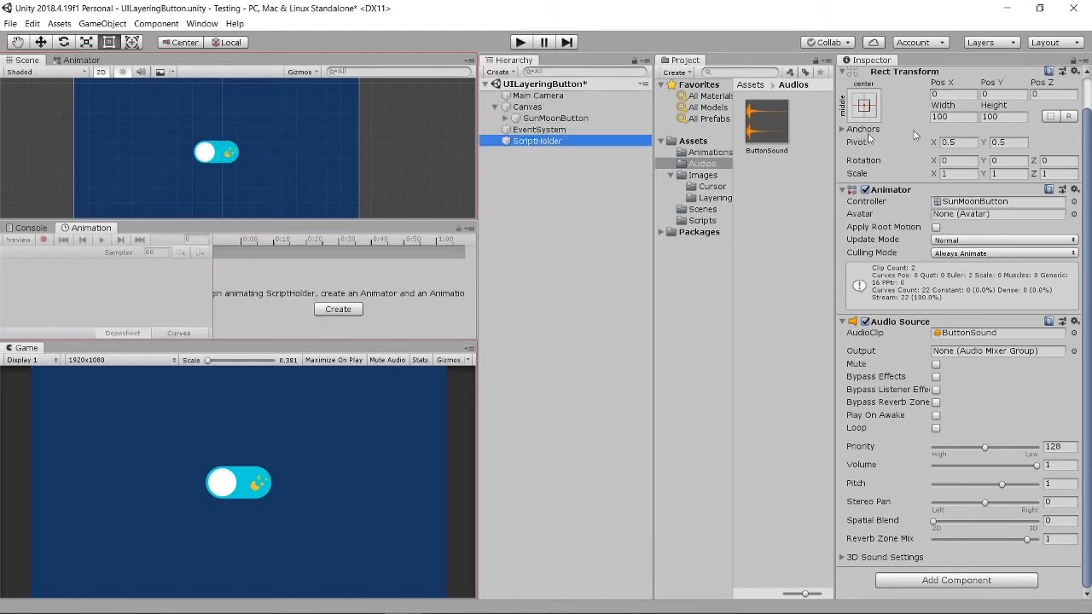
{"action": "left_click", "coordinate": [989, 170]}
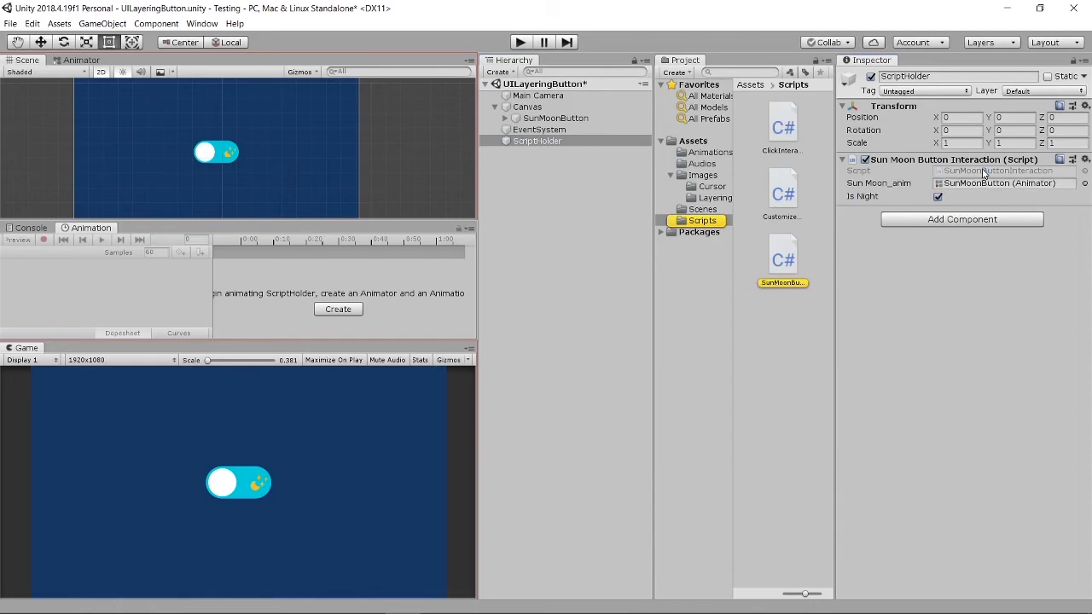
{"action": "double_click", "coordinate": [986, 170]}
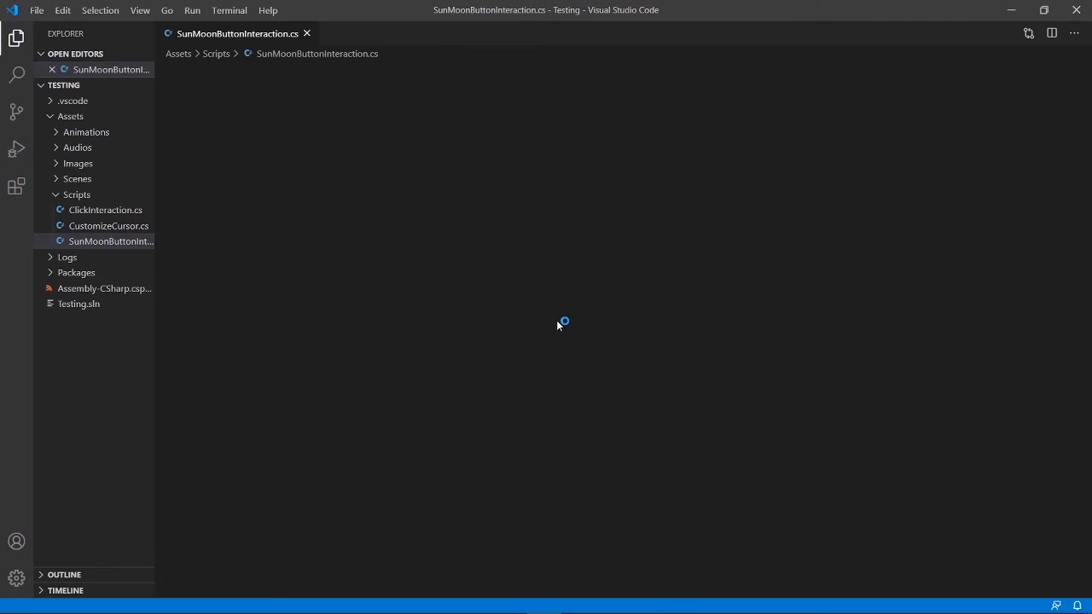
{"action": "scroll", "coordinate": [465, 409], "scroll_direction": "down", "scroll_amount": 3}
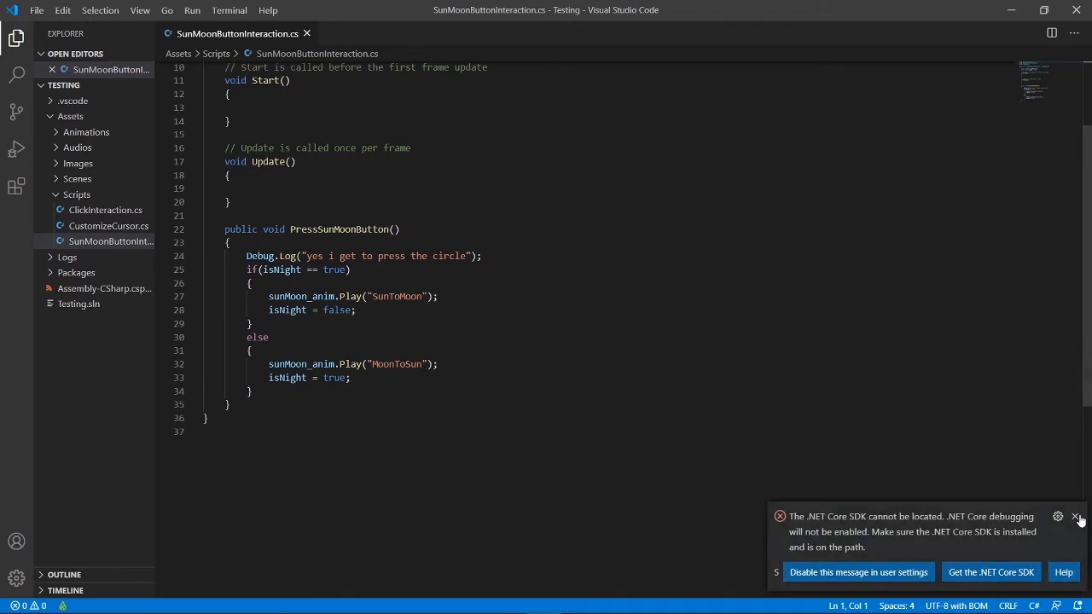
{"action": "left_click", "coordinate": [1076, 517]}
{"action": "scroll", "coordinate": [477, 418], "scroll_direction": "up", "scroll_amount": 3}
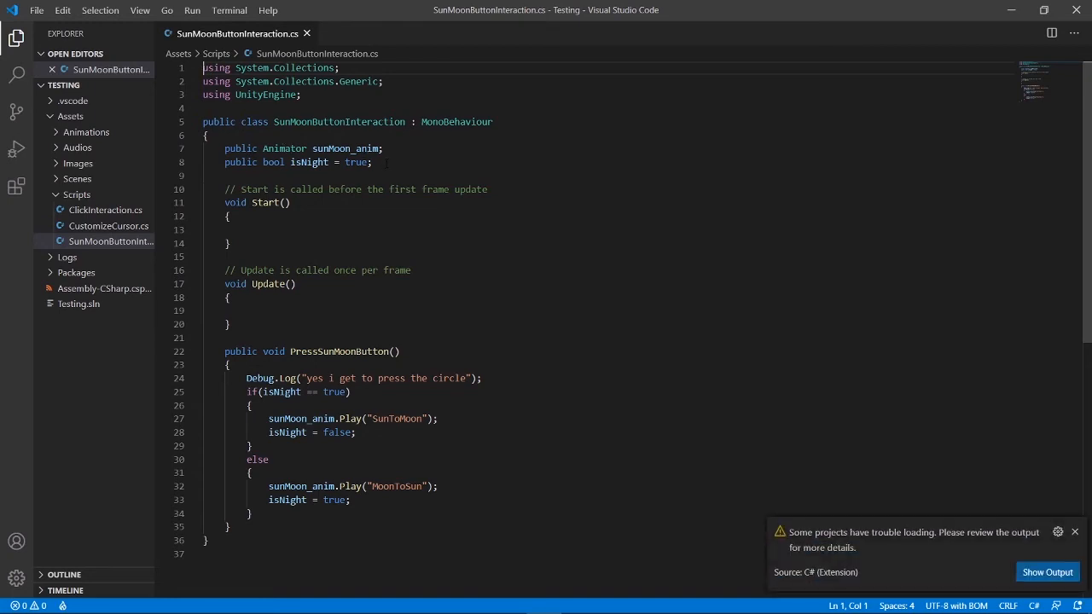
- Declare a public AudioSource variable named sunMoon_AUD below the isNight declaration in the script
{"action": "left_click", "coordinate": [386, 162]}
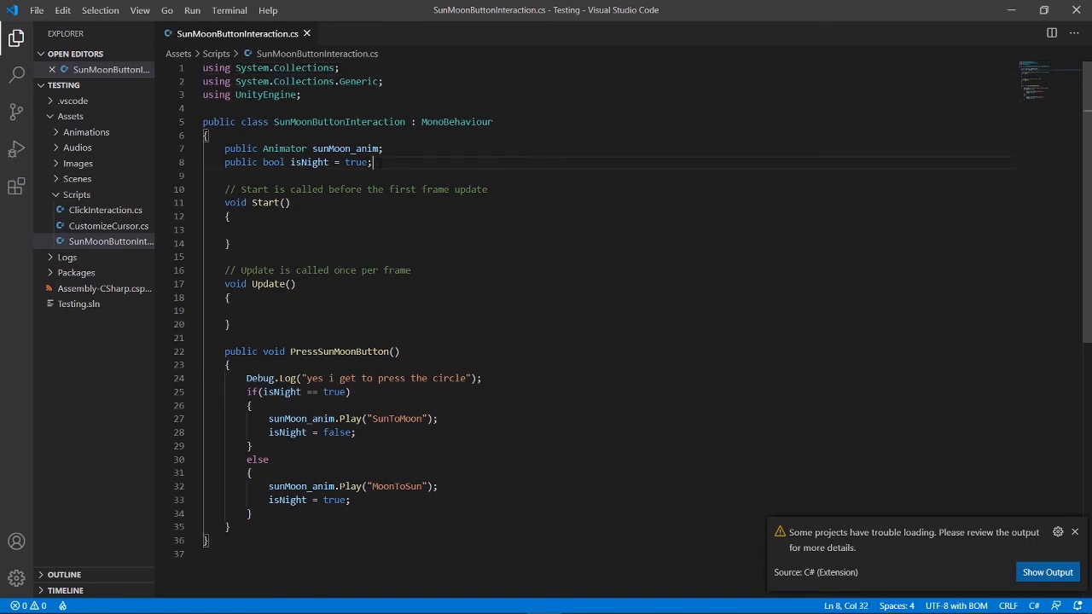
{"action": "key", "text": "Return"}
{"action": "type", "text": "public Aud"}
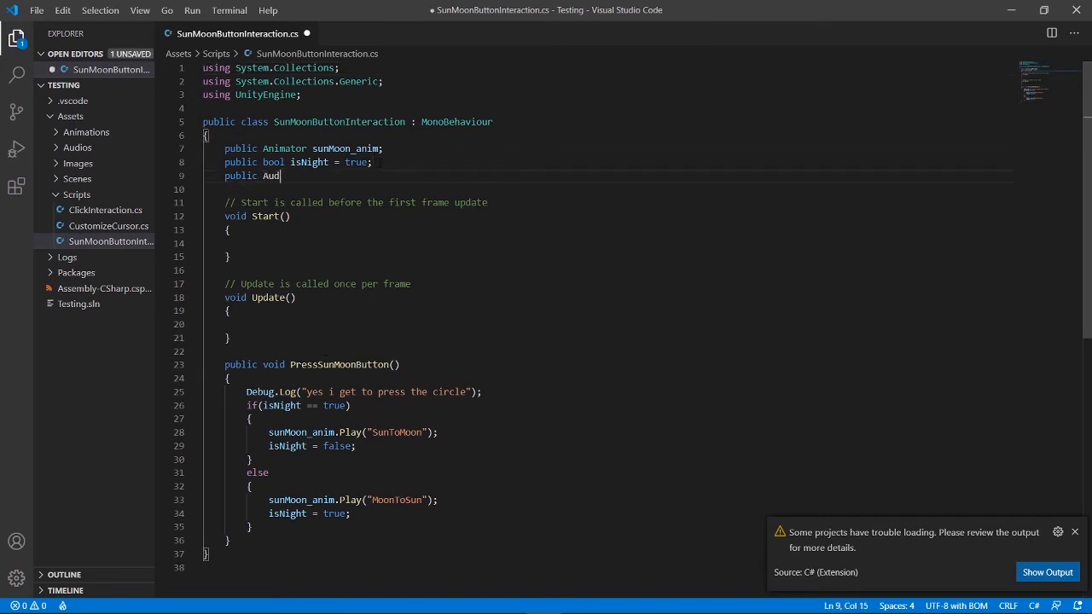
{"action": "type", "text": "ioSourc"}
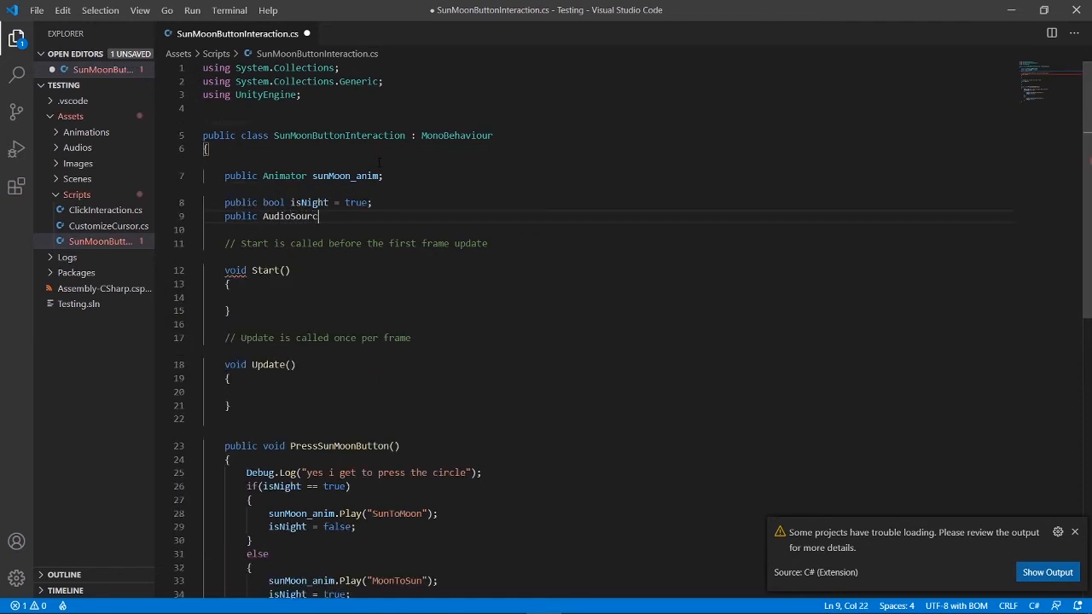
{"action": "type", "text": "e "}
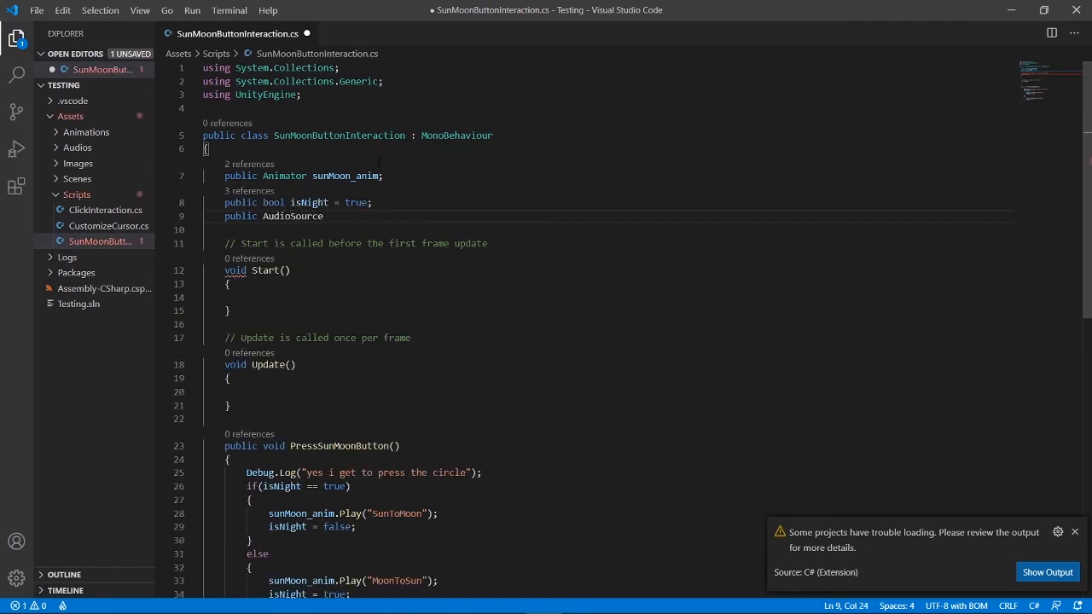
{"action": "type", "text": "sunMoon"}
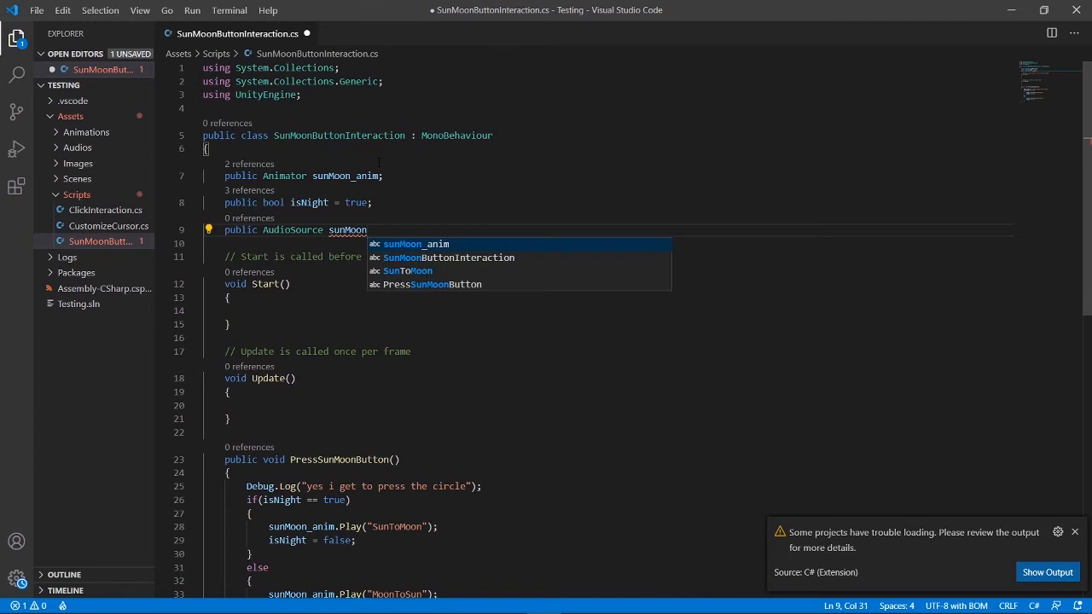
{"action": "type", "text": "_AUD;"}
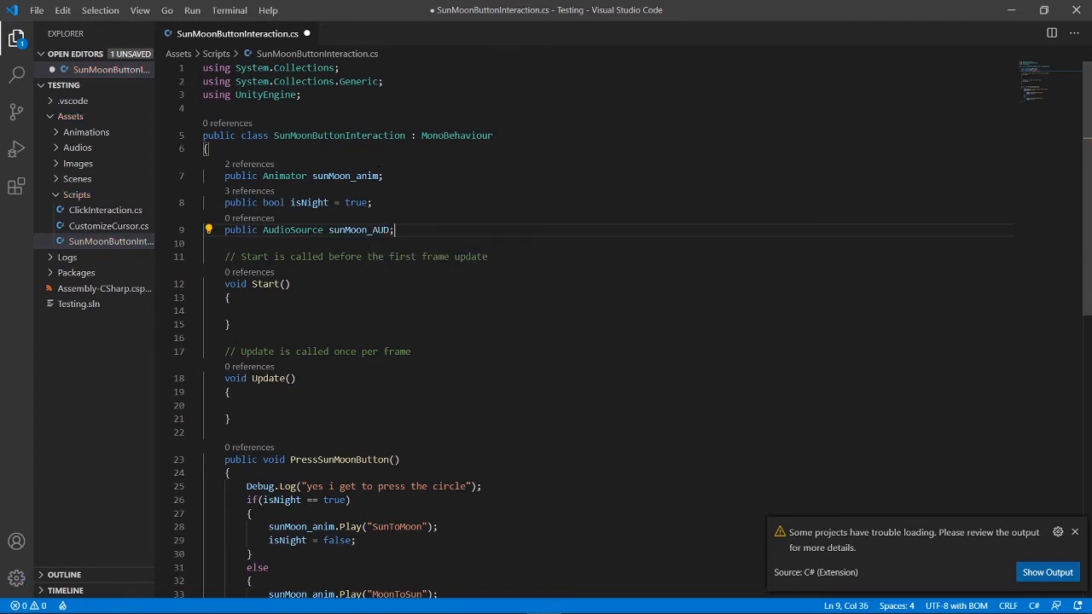
- Add sunMoon_AUD.Play(); after the Debug.Log line in PressSunMoonButton() and save the script
{"action": "double_click", "coordinate": [356, 228]}
{"action": "key", "text": "ctrl+c"}
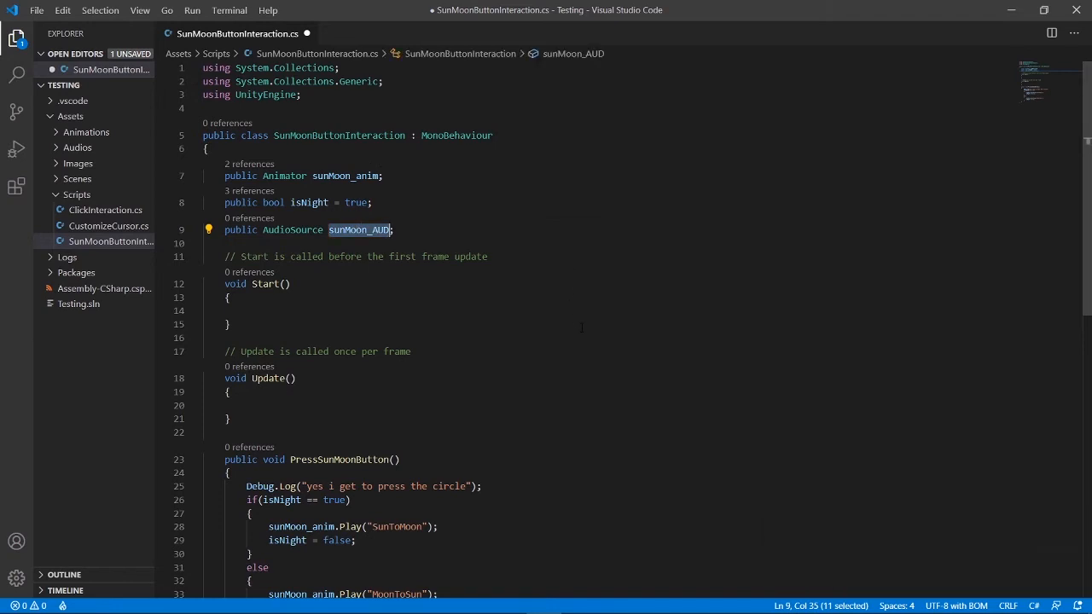
{"action": "scroll", "coordinate": [581, 327], "scroll_direction": "down", "scroll_amount": 4}
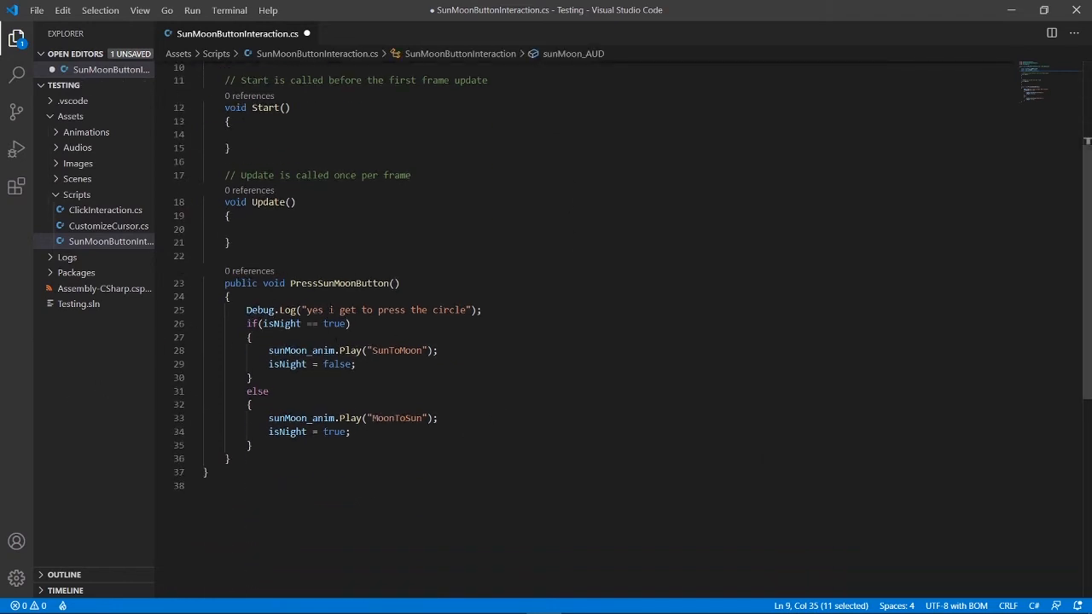
{"action": "left_click", "coordinate": [493, 310]}
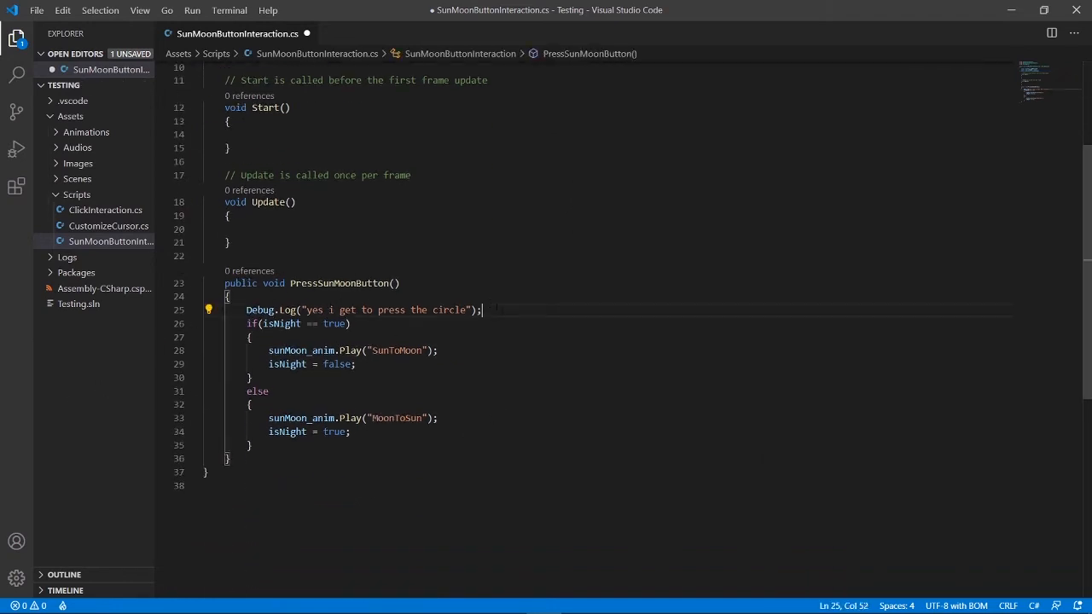
{"action": "key", "text": "Return"}
{"action": "key", "text": "ctrl+v"}
{"action": "type", "text": ".P"}
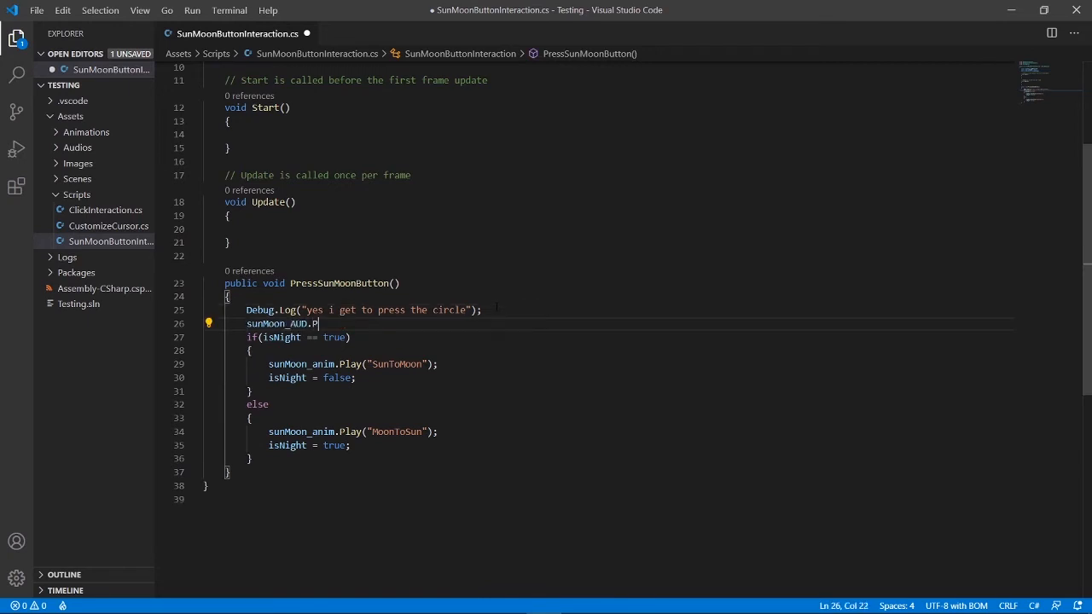
{"action": "type", "text": "lay()"}
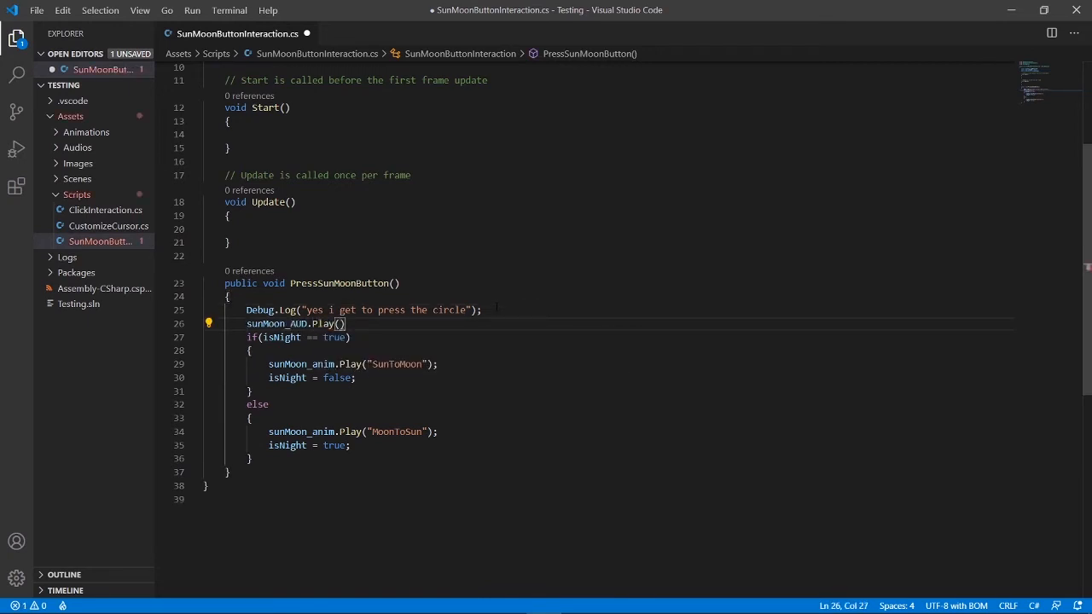
{"action": "type", "text": ";"}
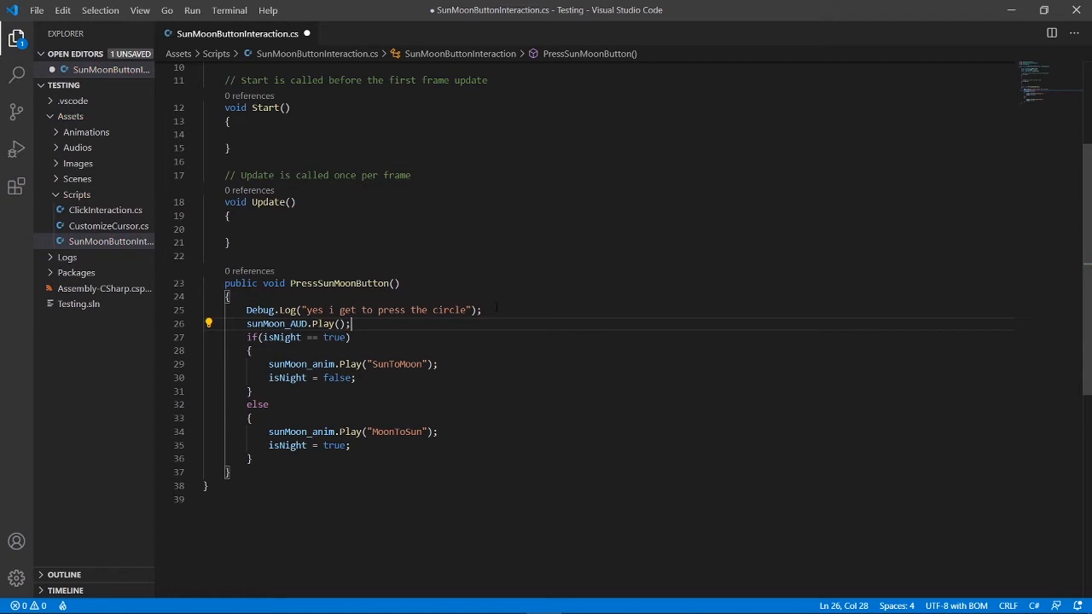
{"action": "key", "text": "ctrl+s"}
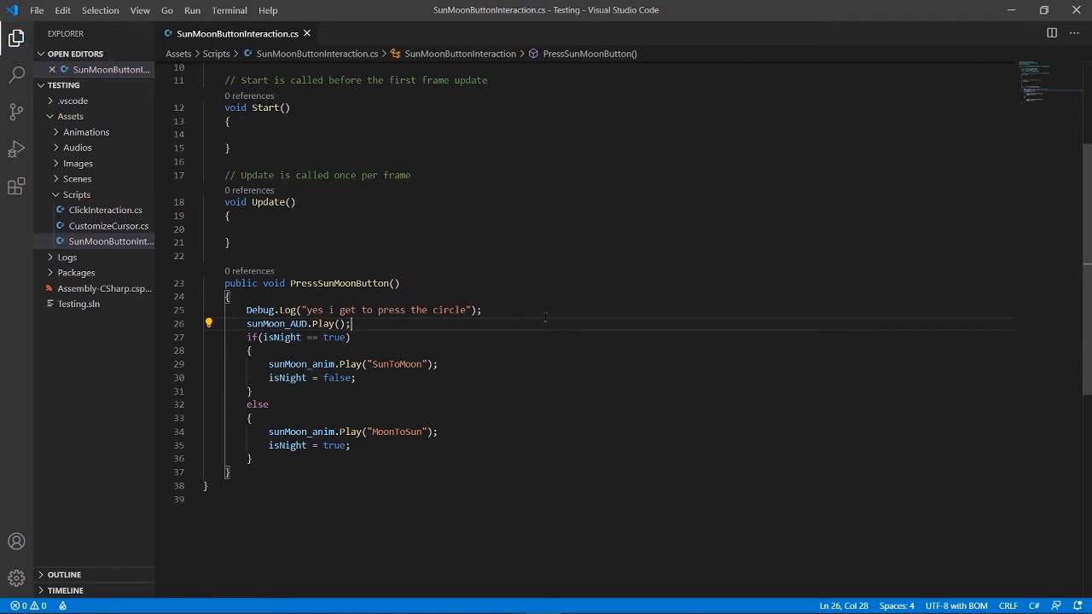
- Switch to Unity and assign SunMoonButton's Audio Source to ScriptHolder's Sun Moon_AUD field
{"action": "scroll", "coordinate": [313, 157], "scroll_direction": "up", "scroll_amount": 2}
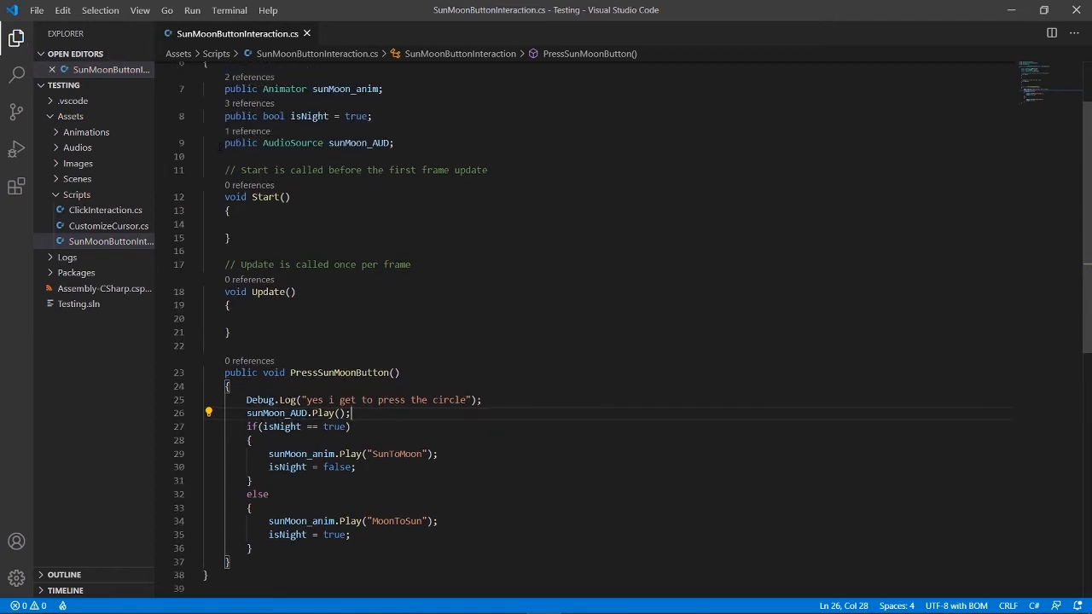
{"action": "left_click_drag", "start_coordinate": [220, 143], "coordinate": [394, 142]}
{"action": "scroll", "coordinate": [277, 283], "scroll_direction": "up", "scroll_amount": 2}
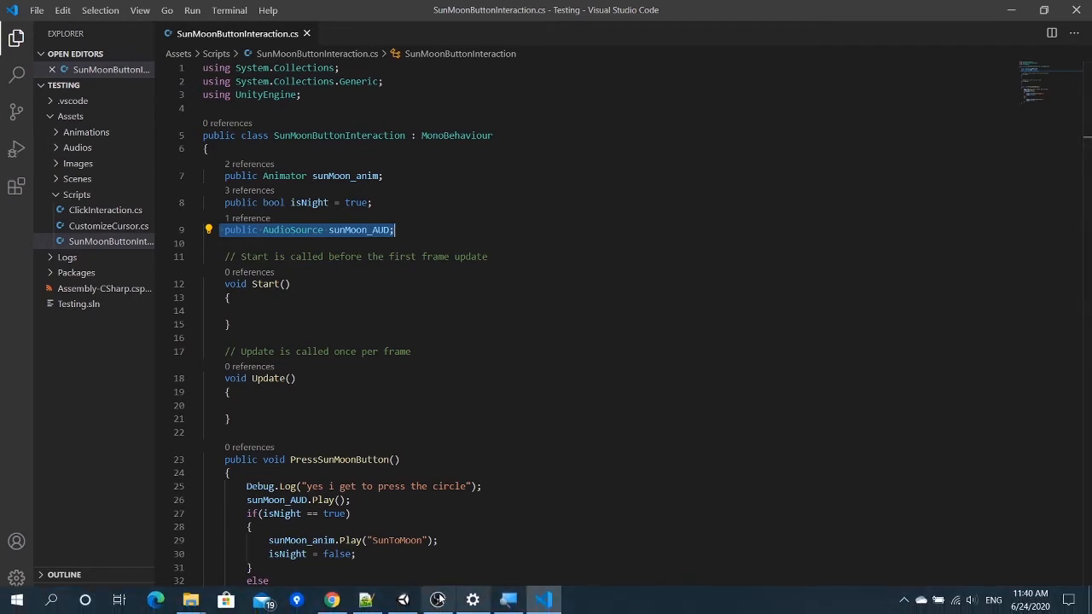
{"action": "left_click", "coordinate": [402, 599]}
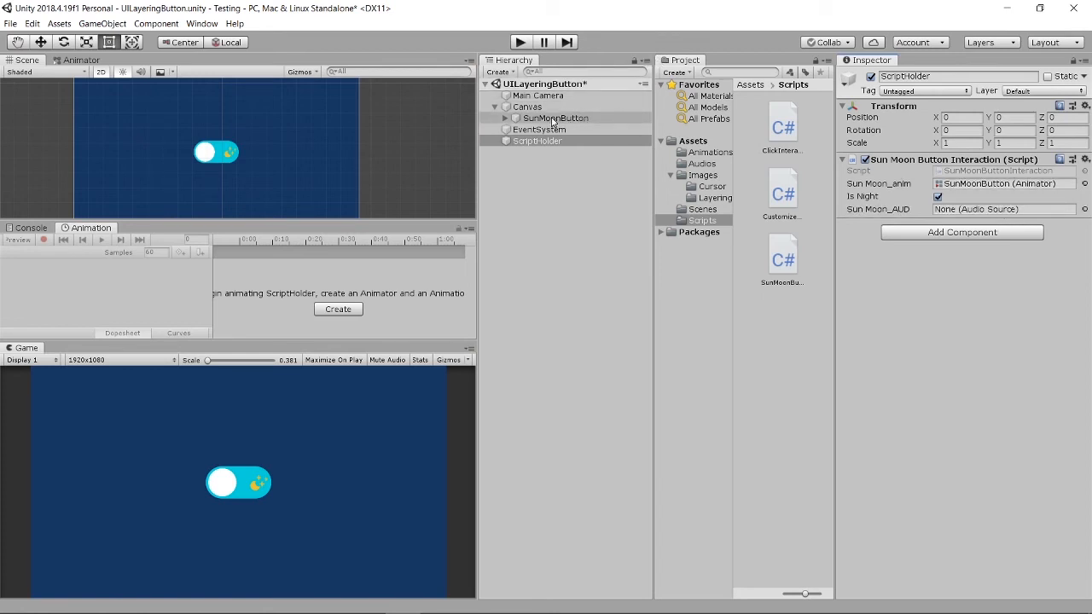
{"action": "left_click_drag", "start_coordinate": [551, 122], "coordinate": [1037, 216]}
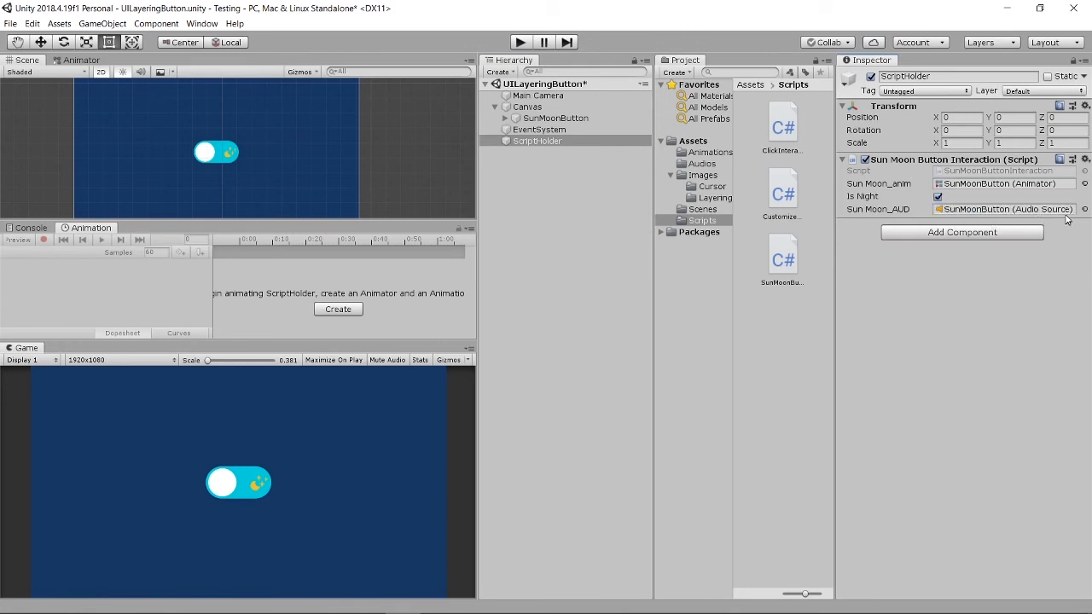
- Test-run the scene, toggle the sun/moon button to sun and back to moon, and stop playback
{"action": "left_click", "coordinate": [519, 42]}
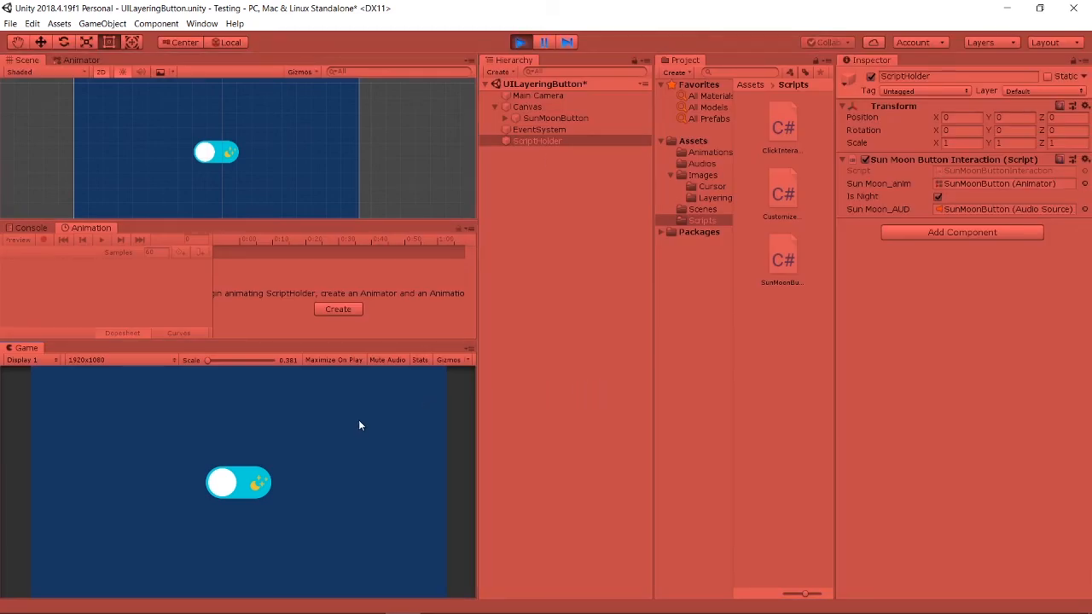
{"action": "left_click", "coordinate": [217, 488]}
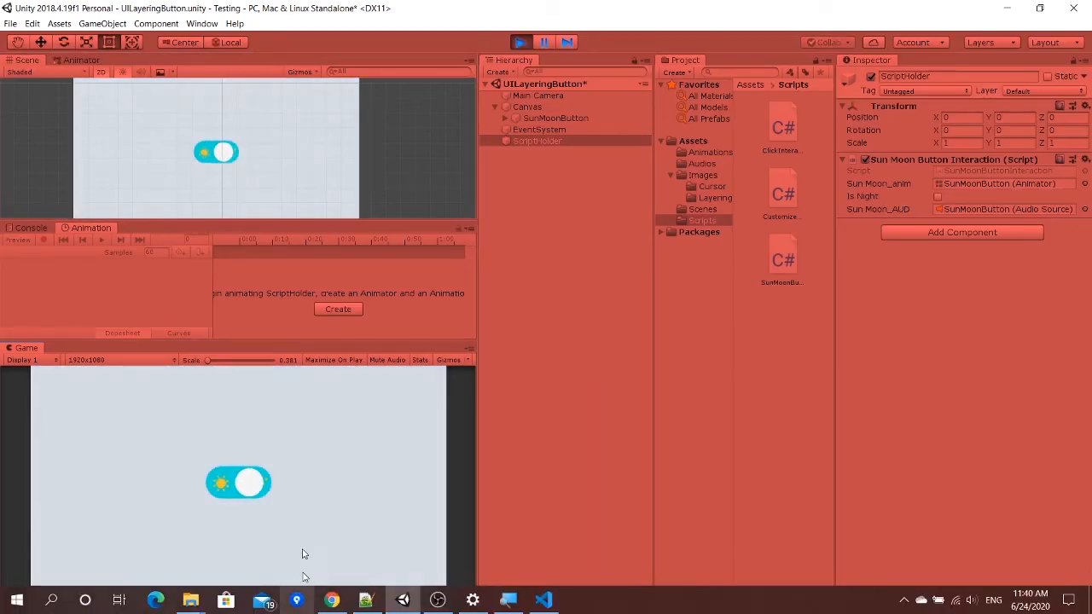
{"action": "left_click", "coordinate": [262, 486]}
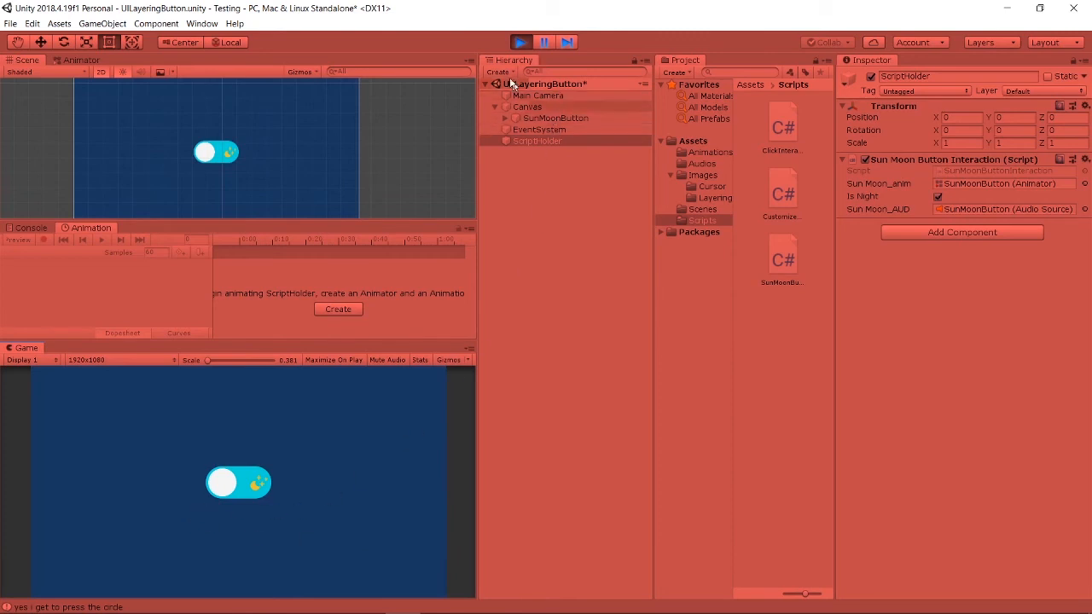
{"action": "left_click", "coordinate": [520, 42]}
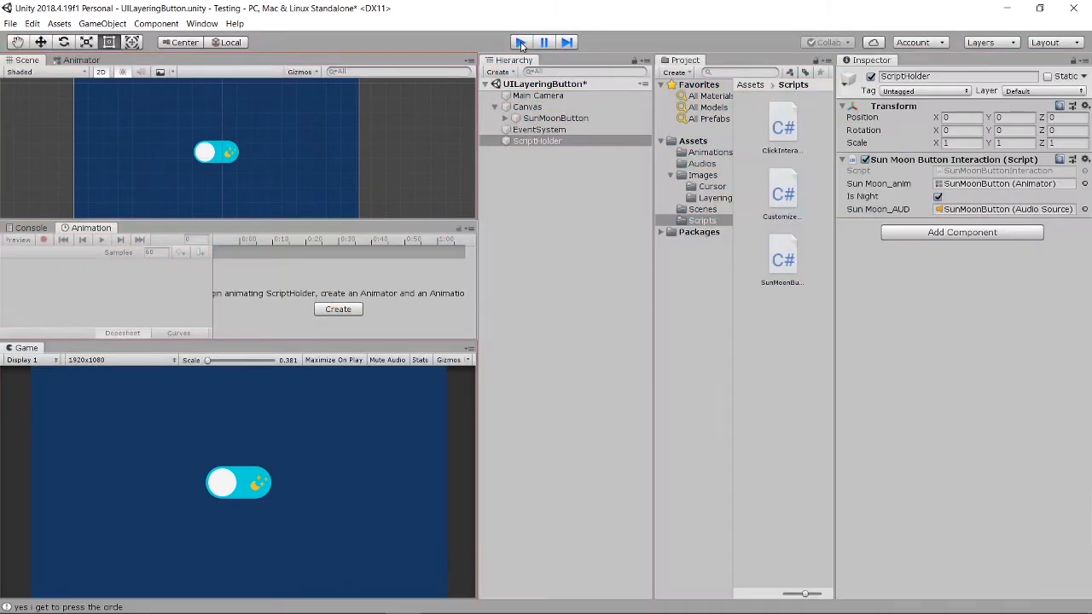
- Select SunMoonButton and bring up its Audio Source settings
{"action": "left_click", "coordinate": [554, 118]}
{"action": "scroll", "coordinate": [1056, 358], "scroll_direction": "down", "scroll_amount": 2}
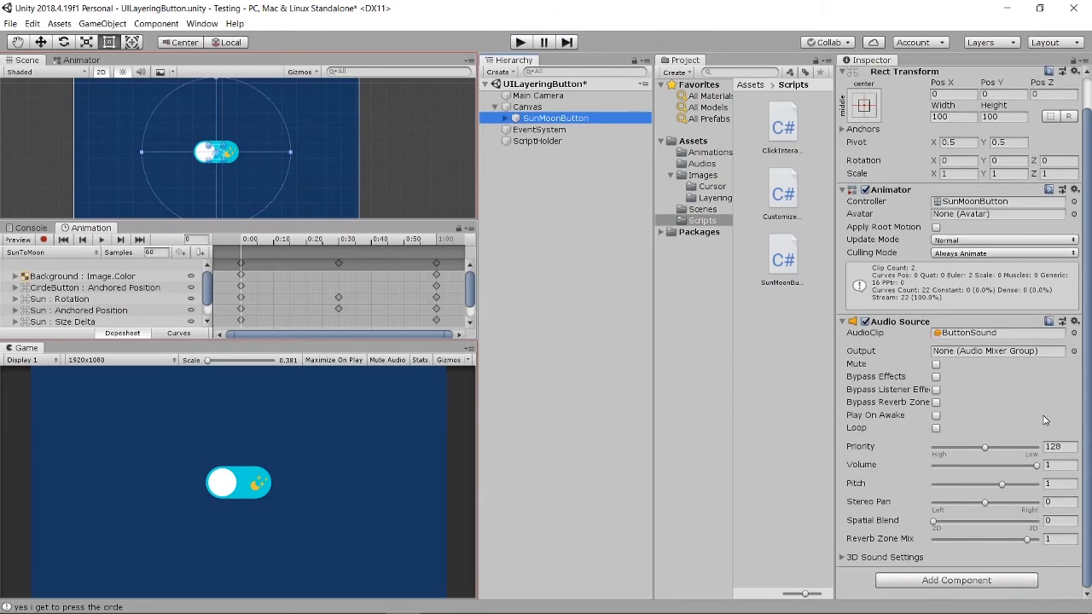